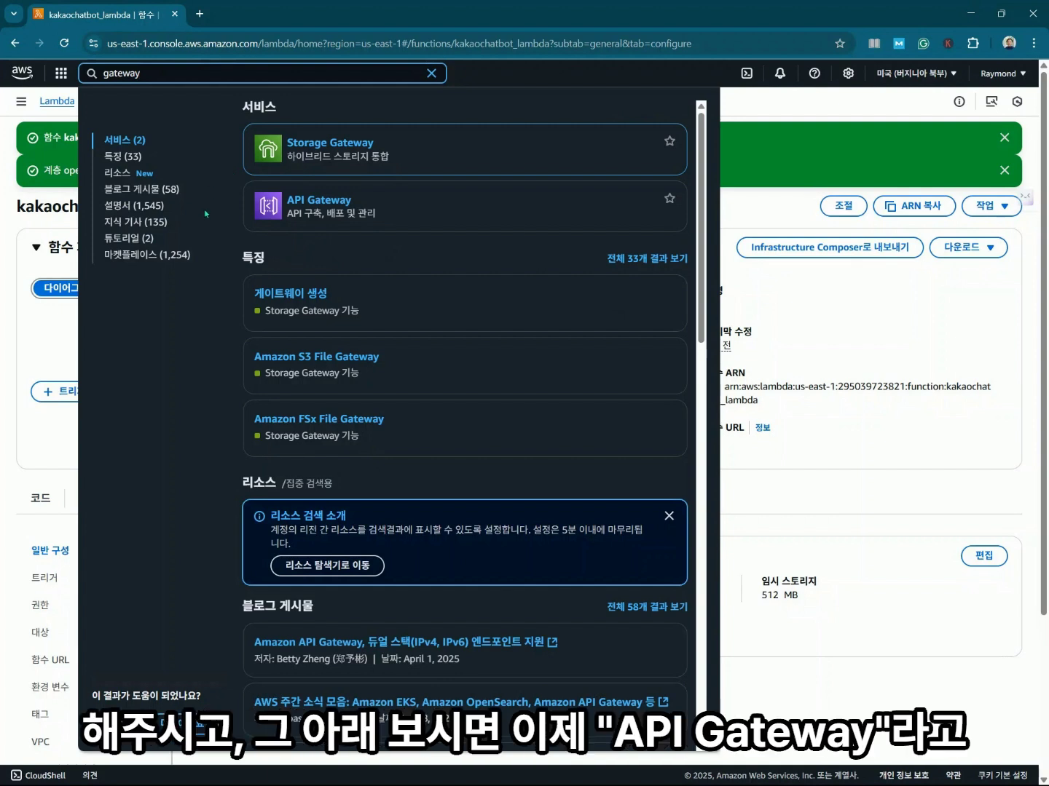
Open the API Gateway service from the console search results for 'gateway'.
mouse_move(331, 208)
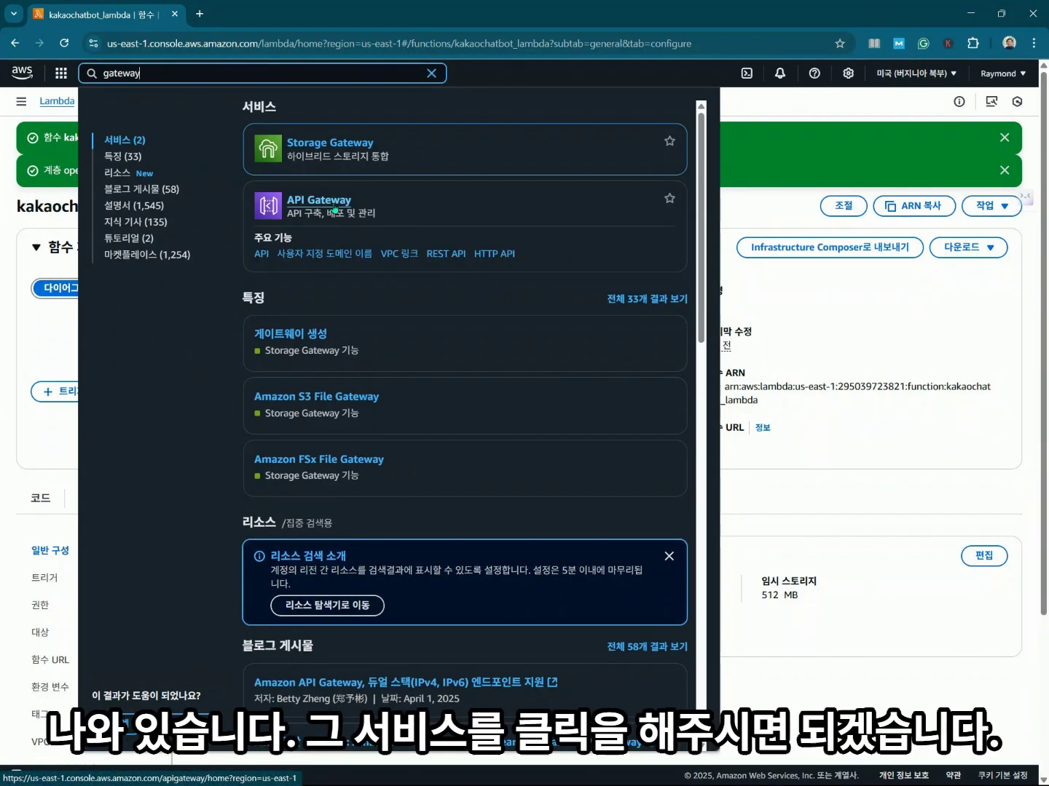
left_click(335, 207)
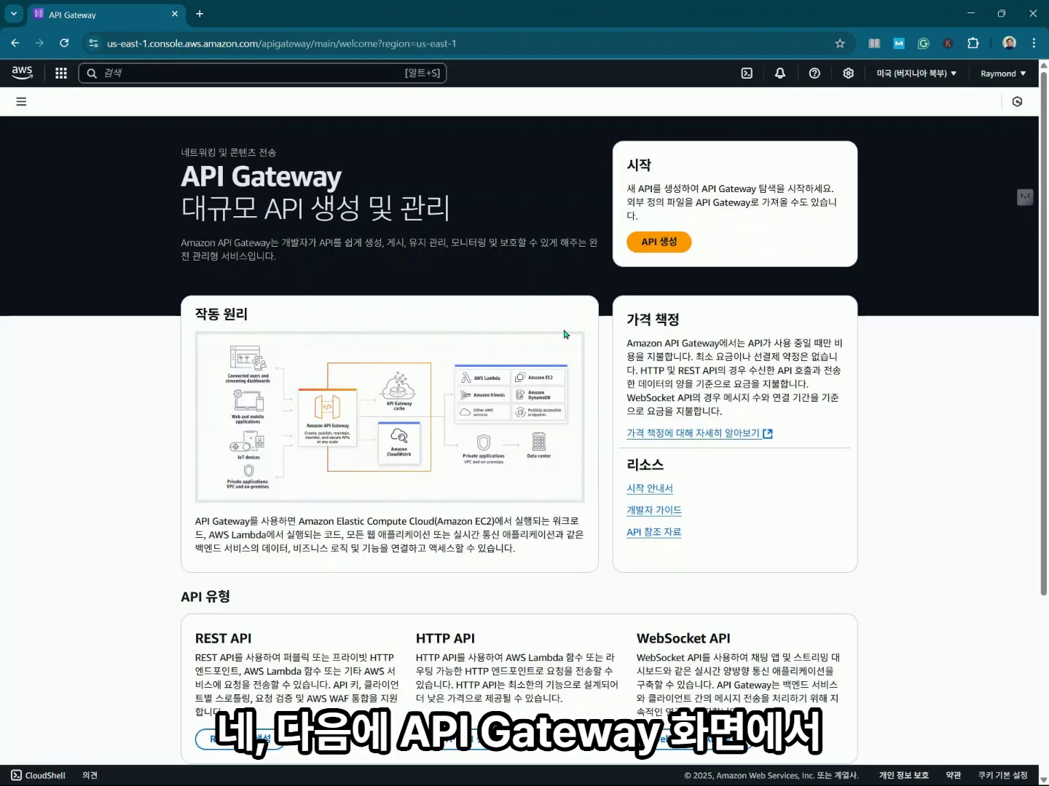
Start creating a new API to list the HTTP, WebSocket and REST API types.
left_click(658, 243)
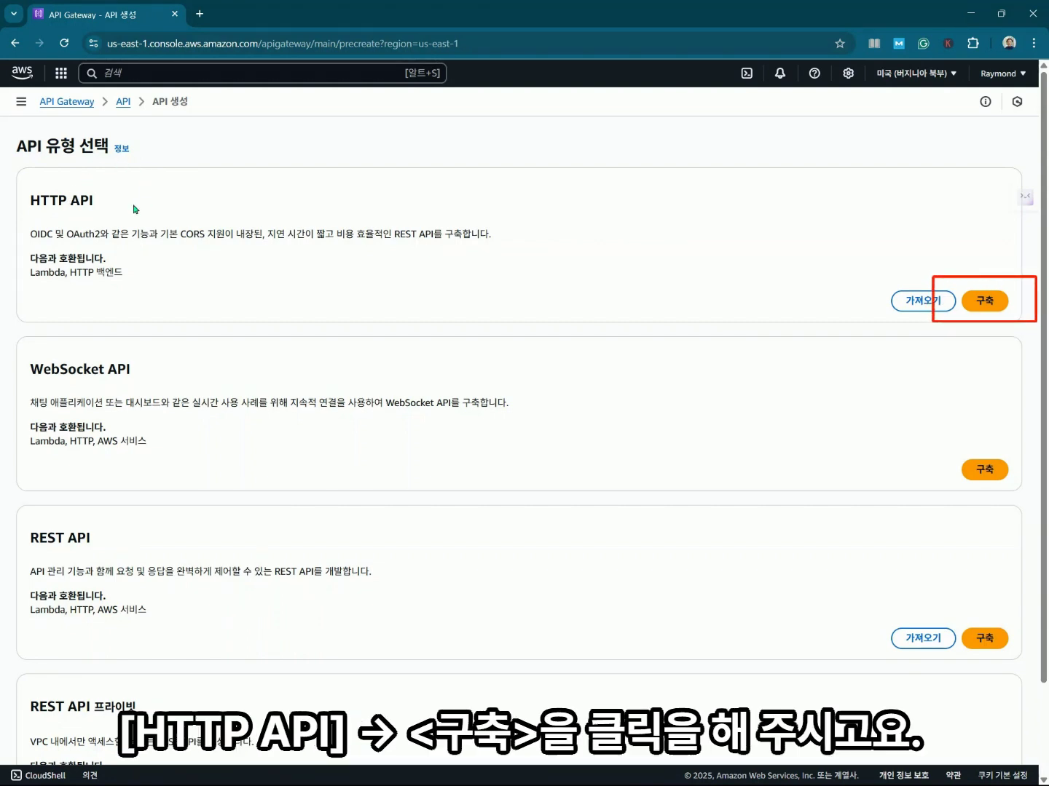
Build an HTTP API named gptKakaoAIBot on IPv4 and add one empty integration.
left_click(982, 305)
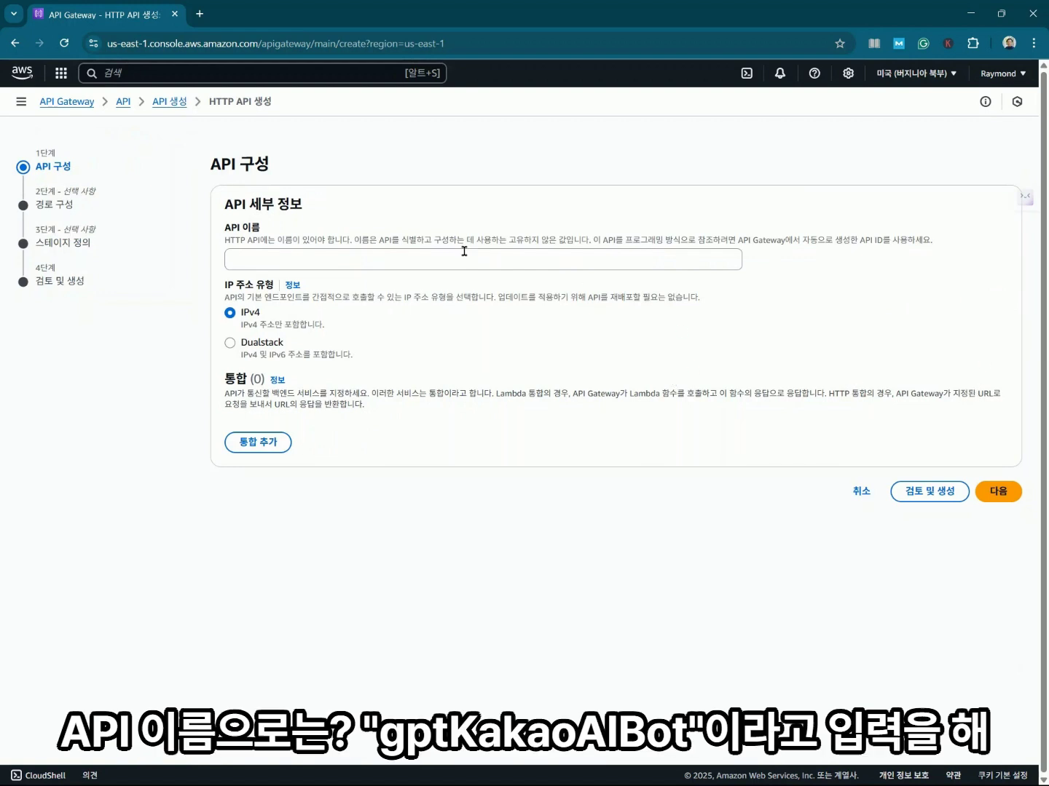
left_click(464, 253)
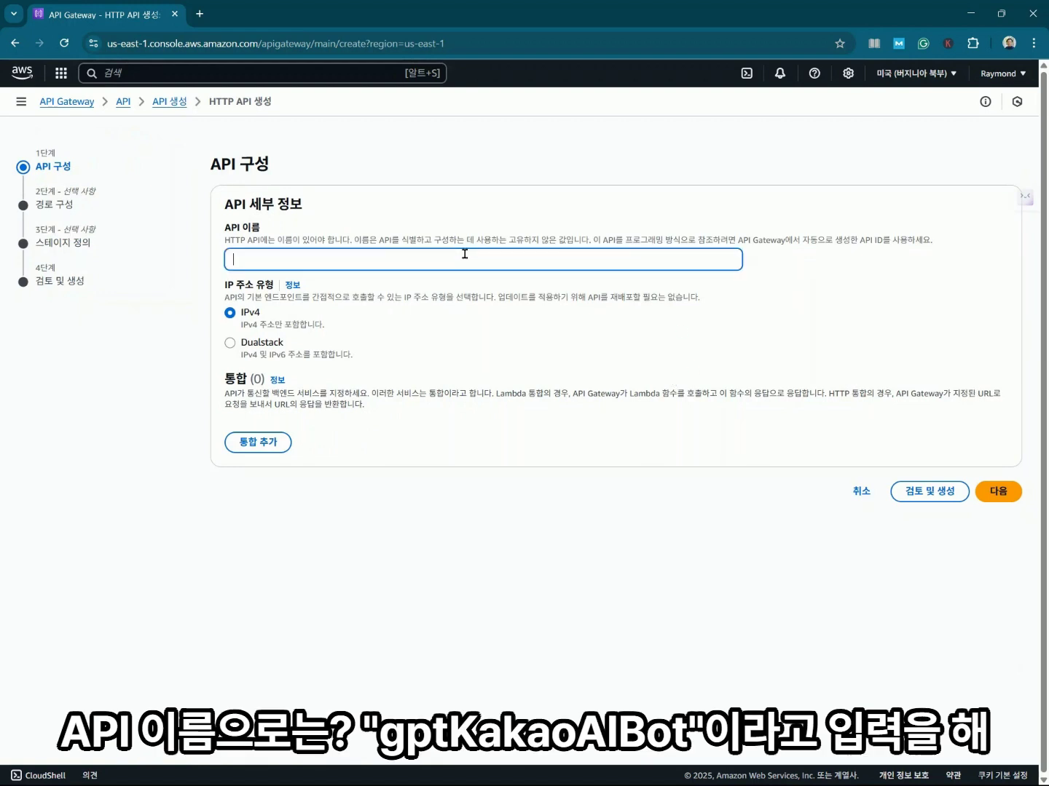
type("gptKakaoAIBot")
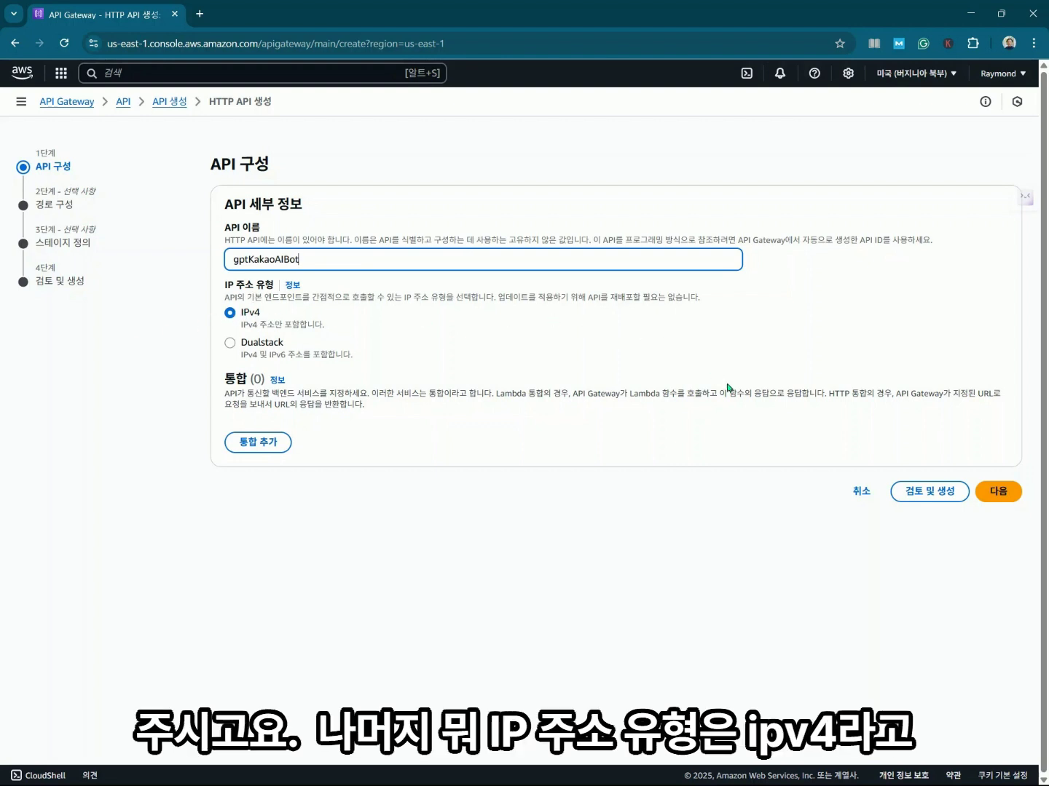
left_click(275, 450)
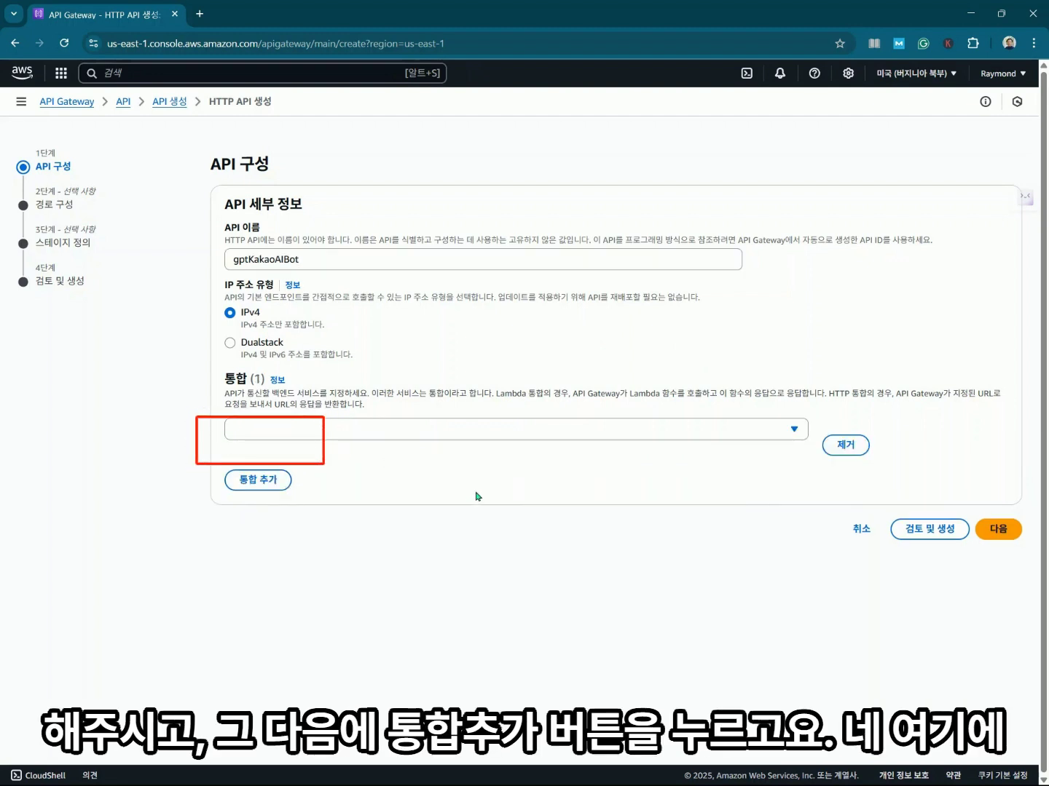
Make the integration the Lambda function kakaochatbot_lambda in us-east-1, keeping payload version 2.0.
left_click(795, 432)
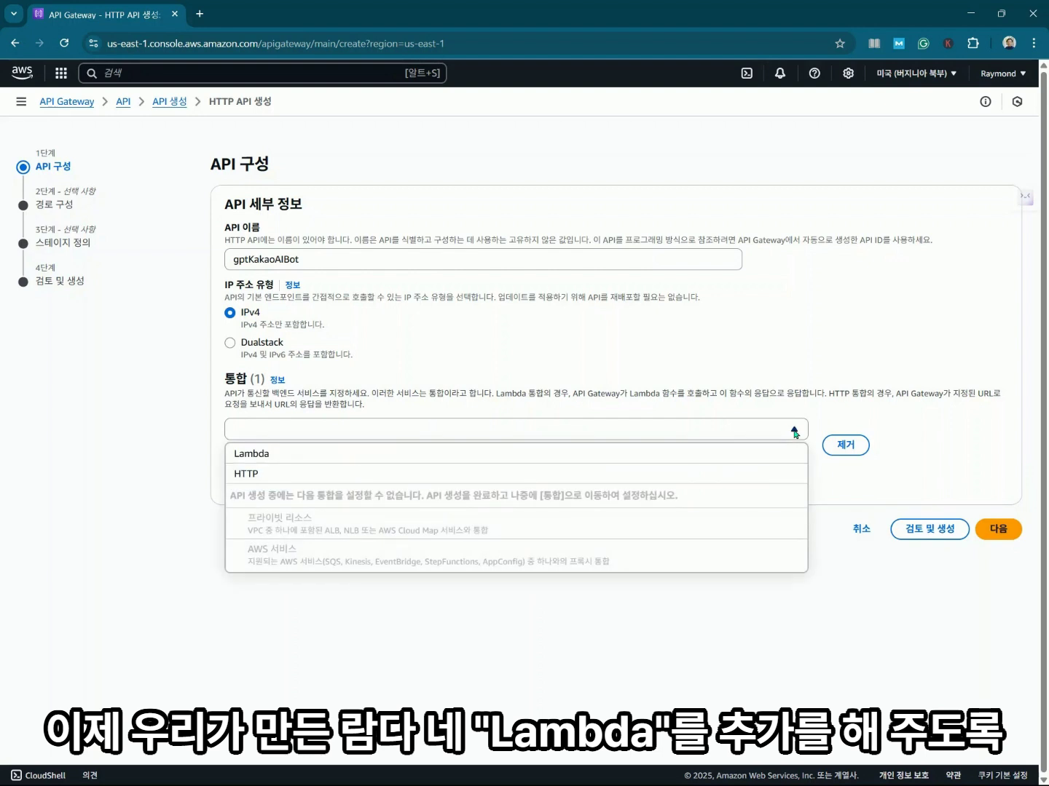
left_click(260, 455)
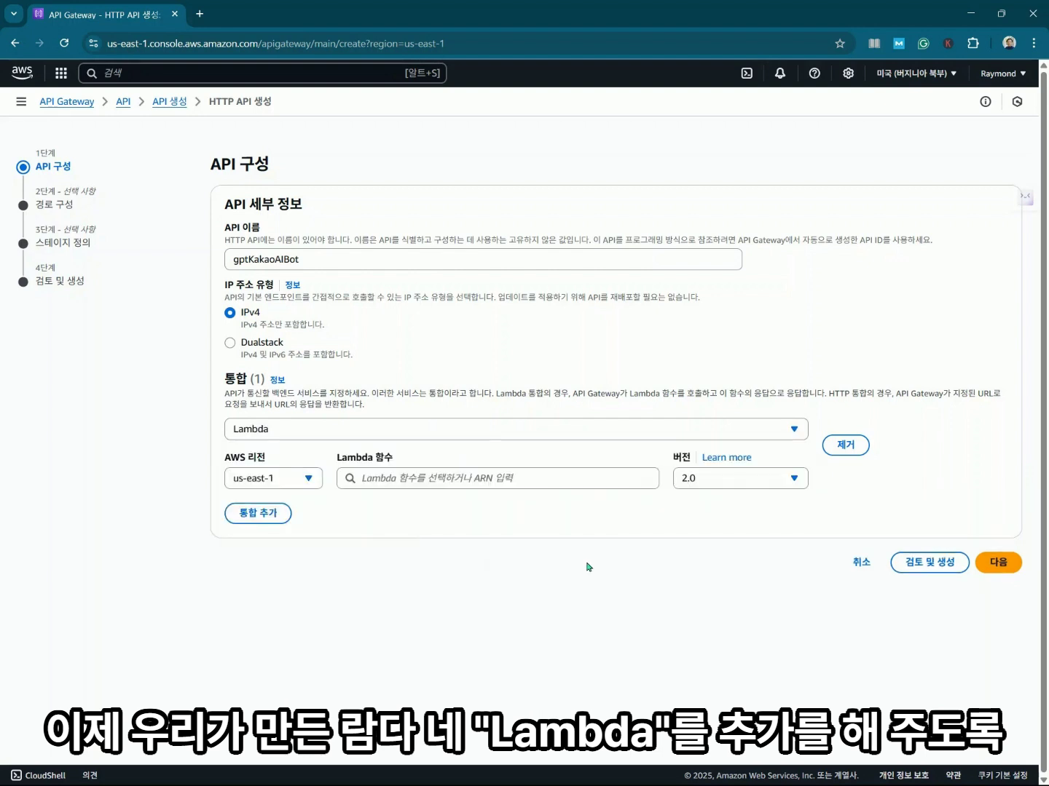
left_click(646, 479)
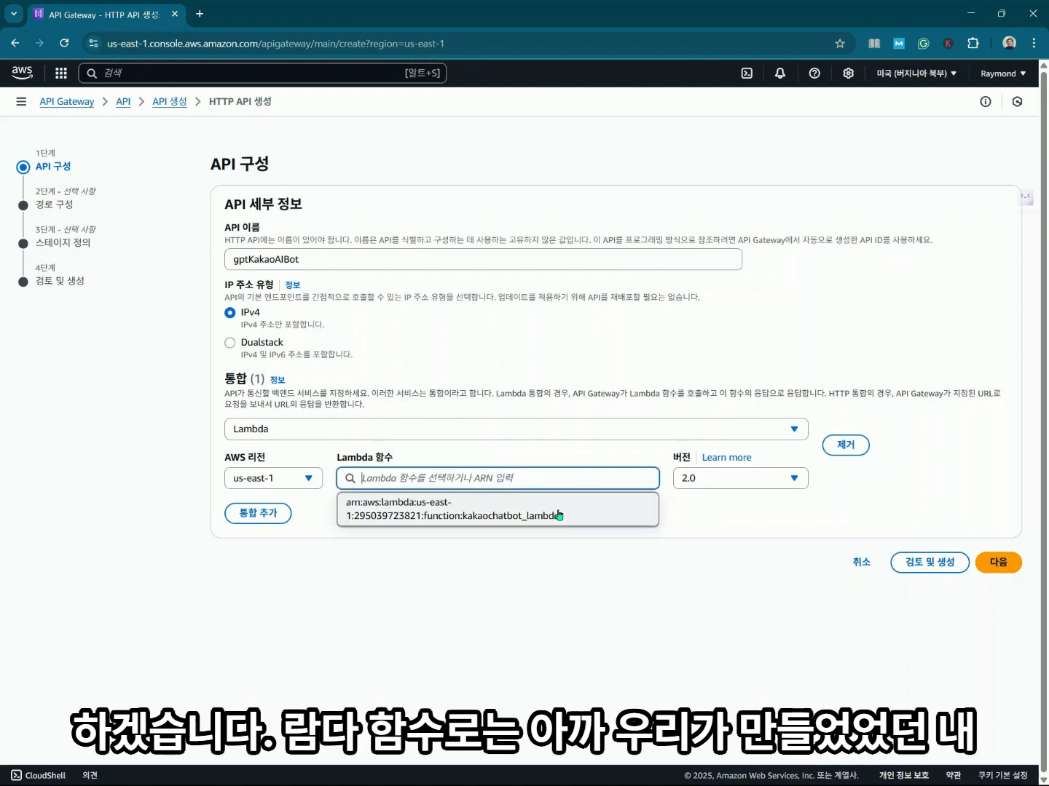
left_click(421, 516)
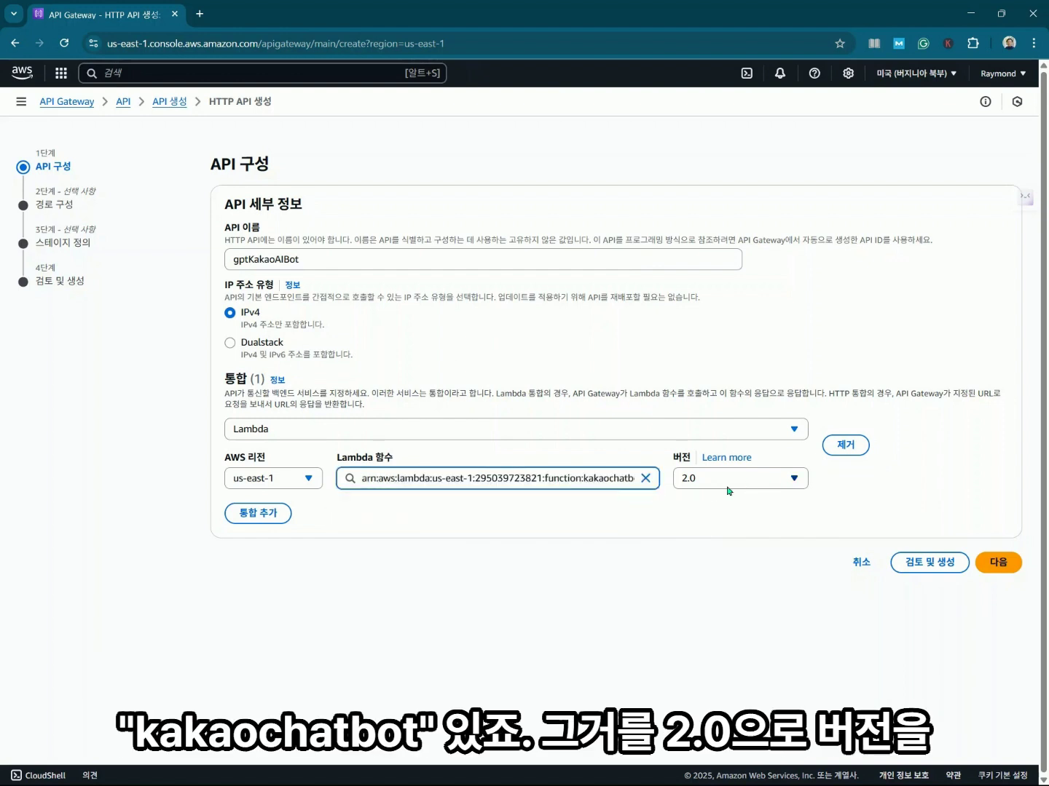
left_click(793, 480)
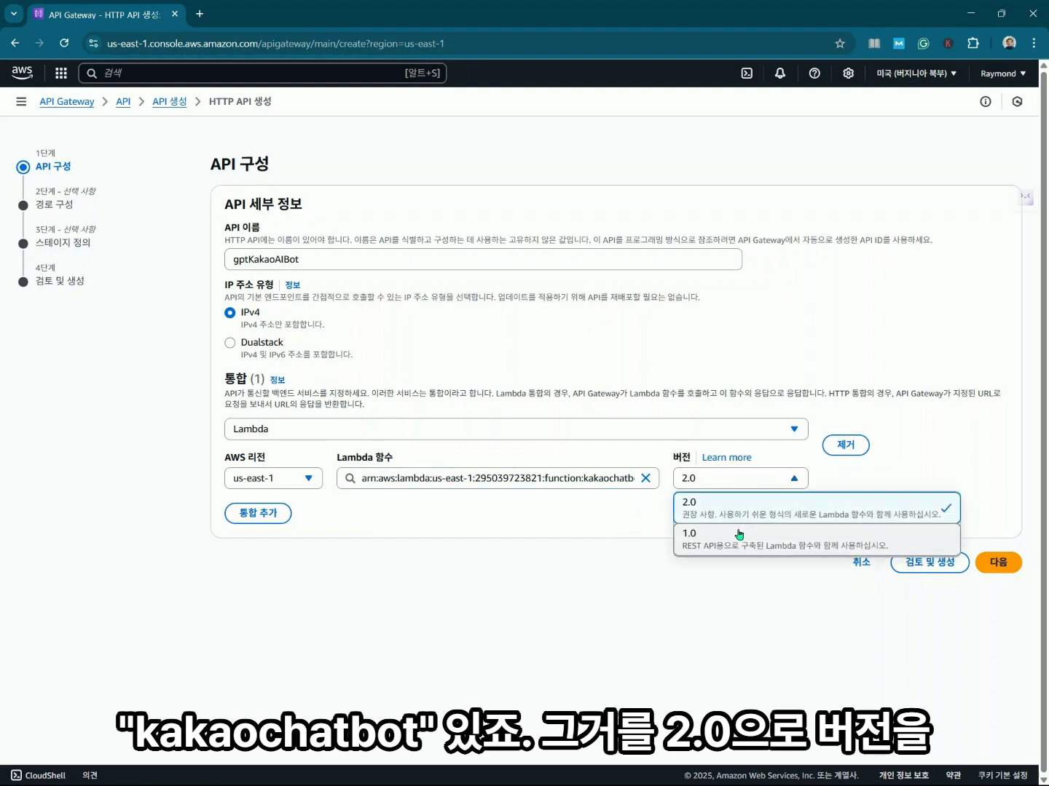
left_click(729, 572)
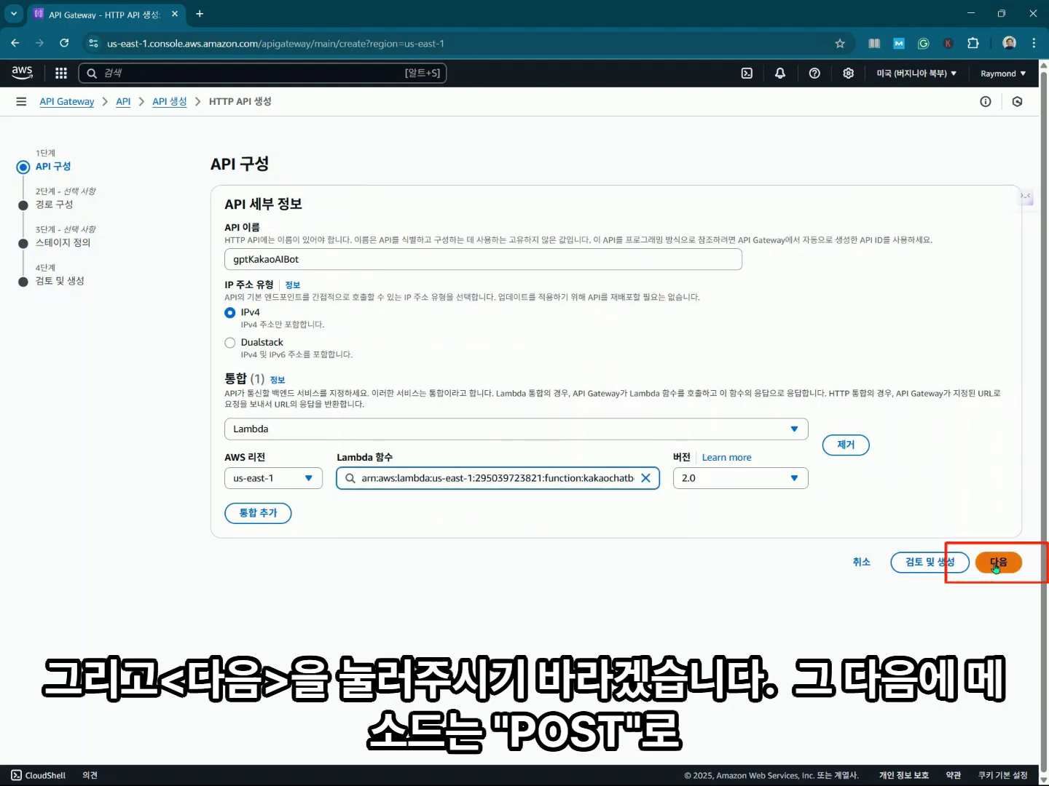
Keep payload version 2.0 and set the /kakaochatbot_lambda route method to POST.
left_click(790, 481)
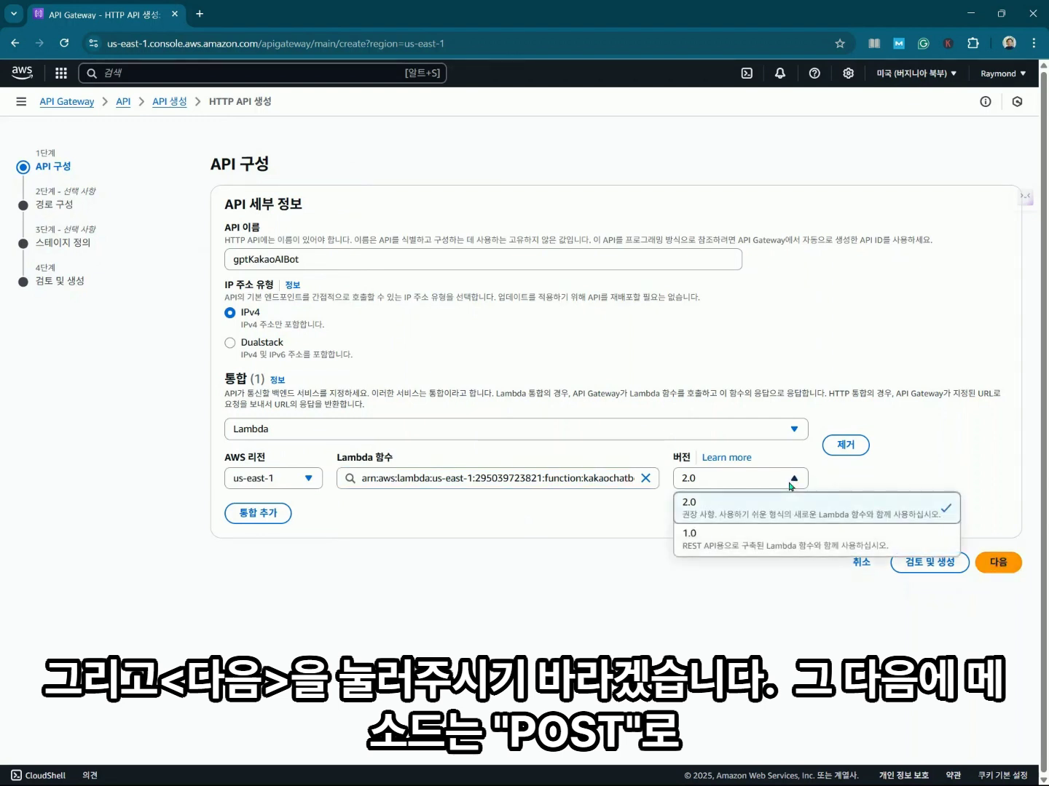
left_click(792, 482)
left_click(994, 565)
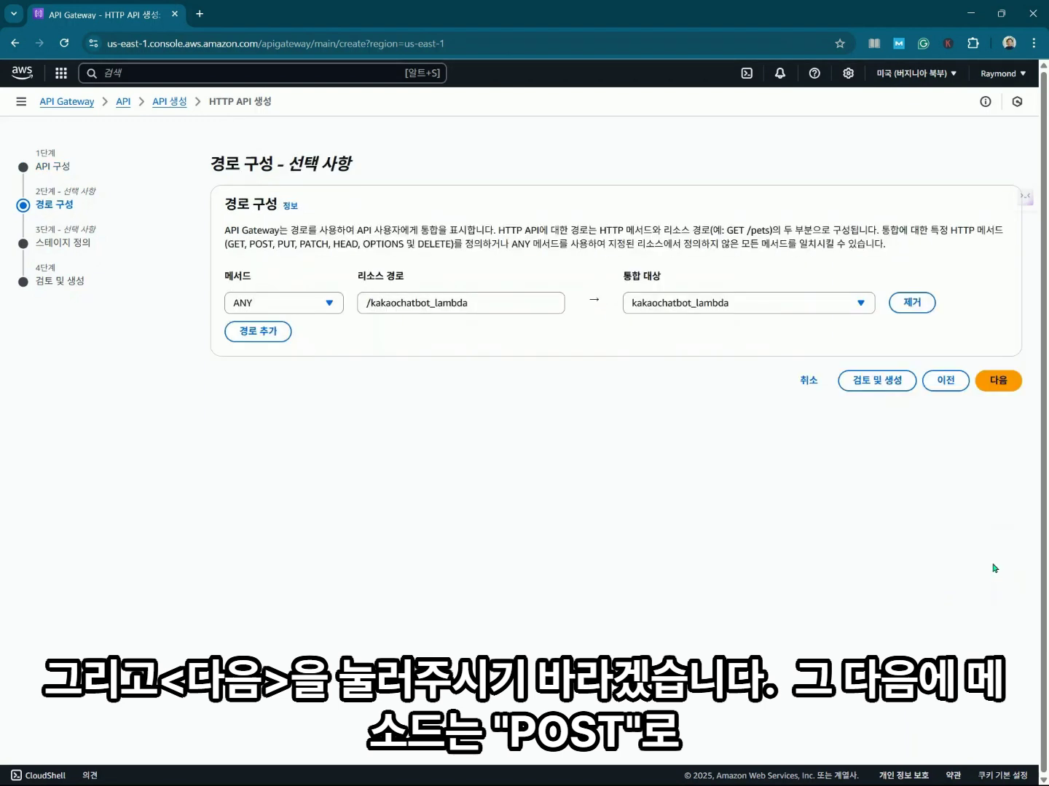
left_click(335, 303)
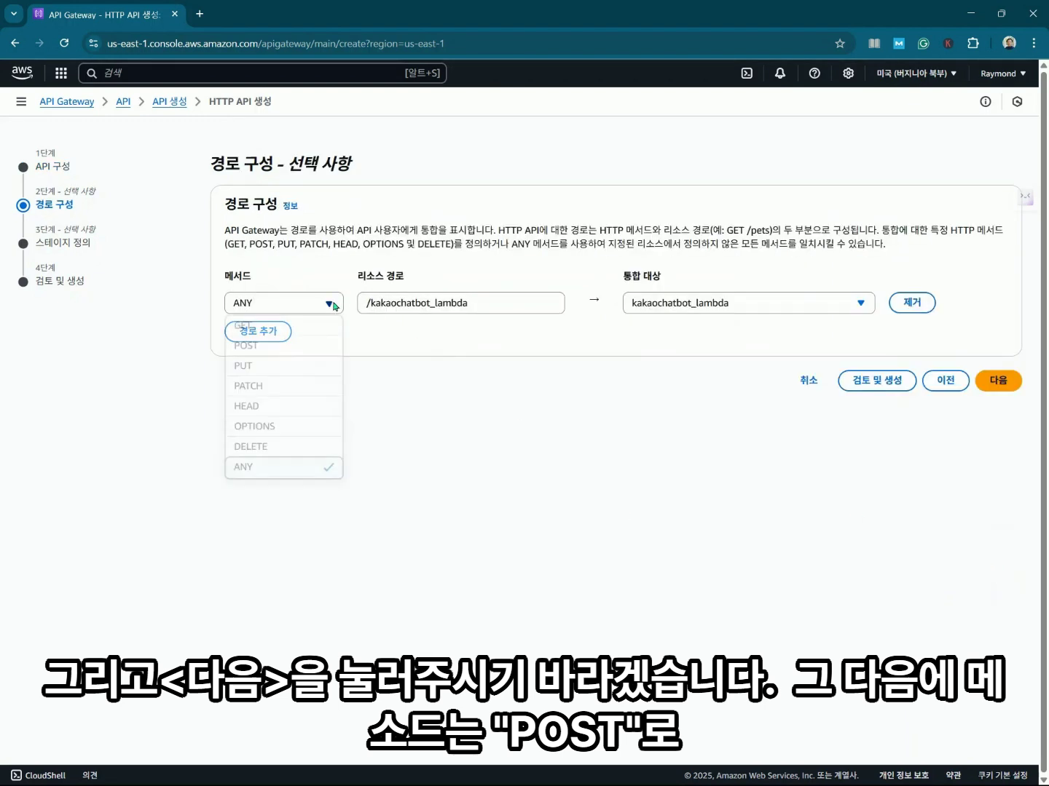
left_click(303, 348)
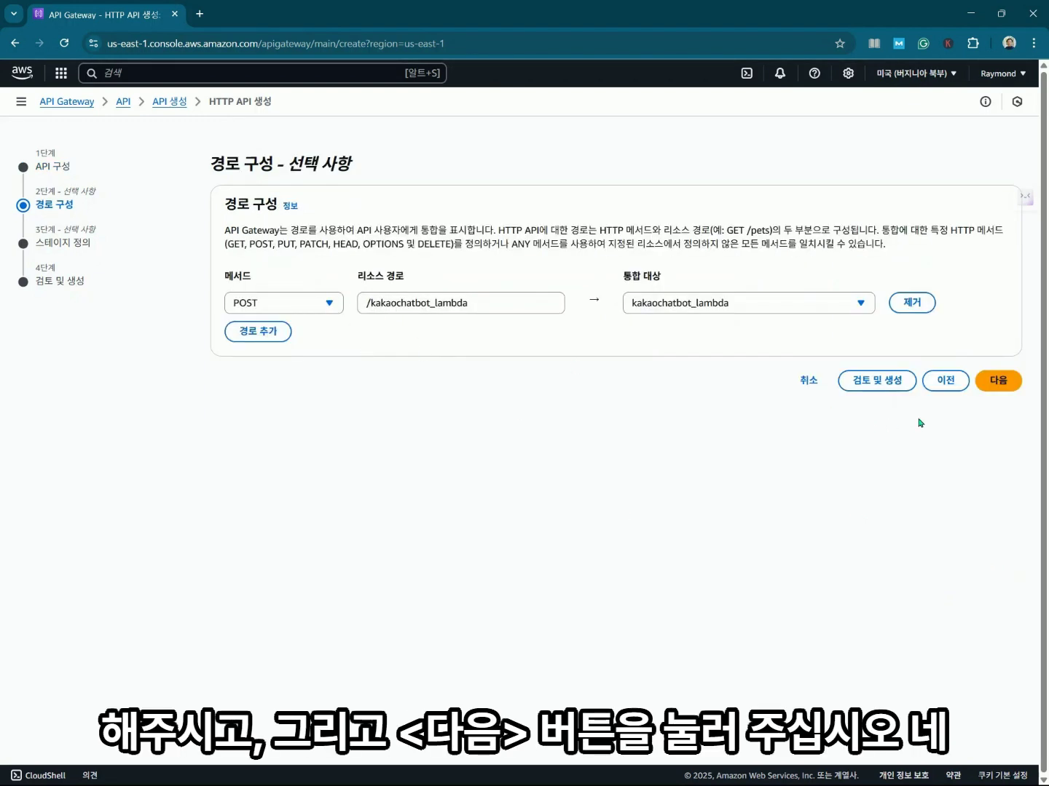
Accept the auto-deploying $default stage, review, and create the gptKakaoAIBot API.
left_click(1012, 386)
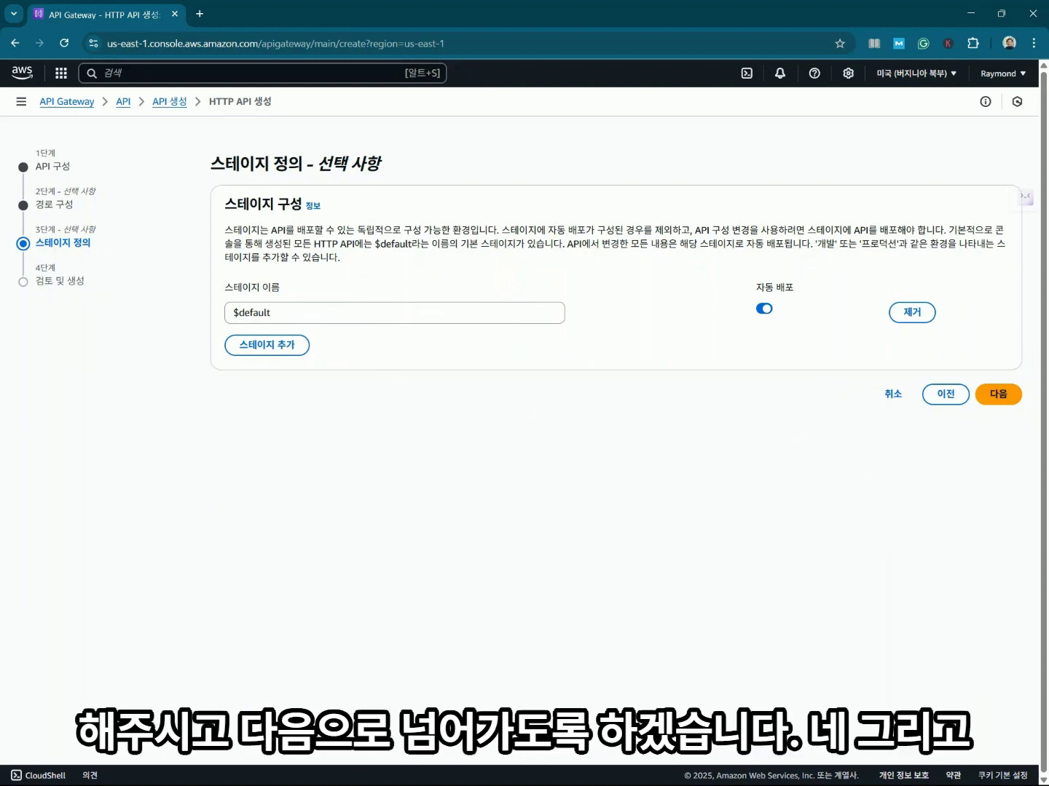
left_click(996, 403)
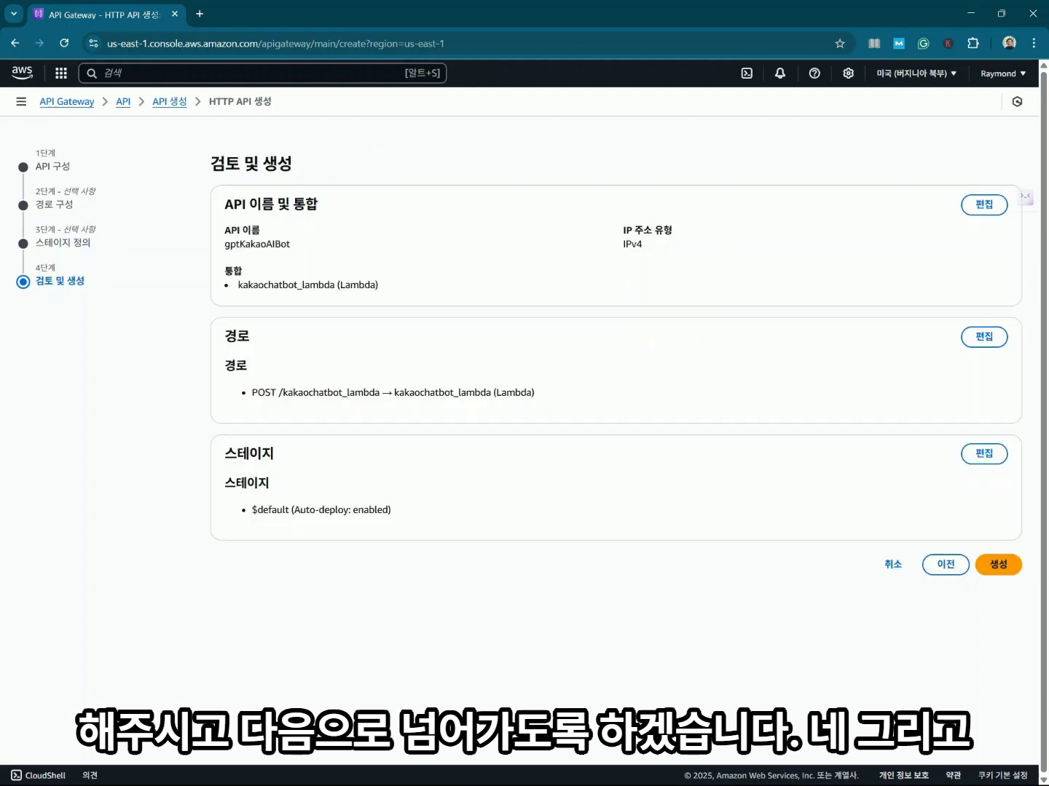
left_click(1009, 570)
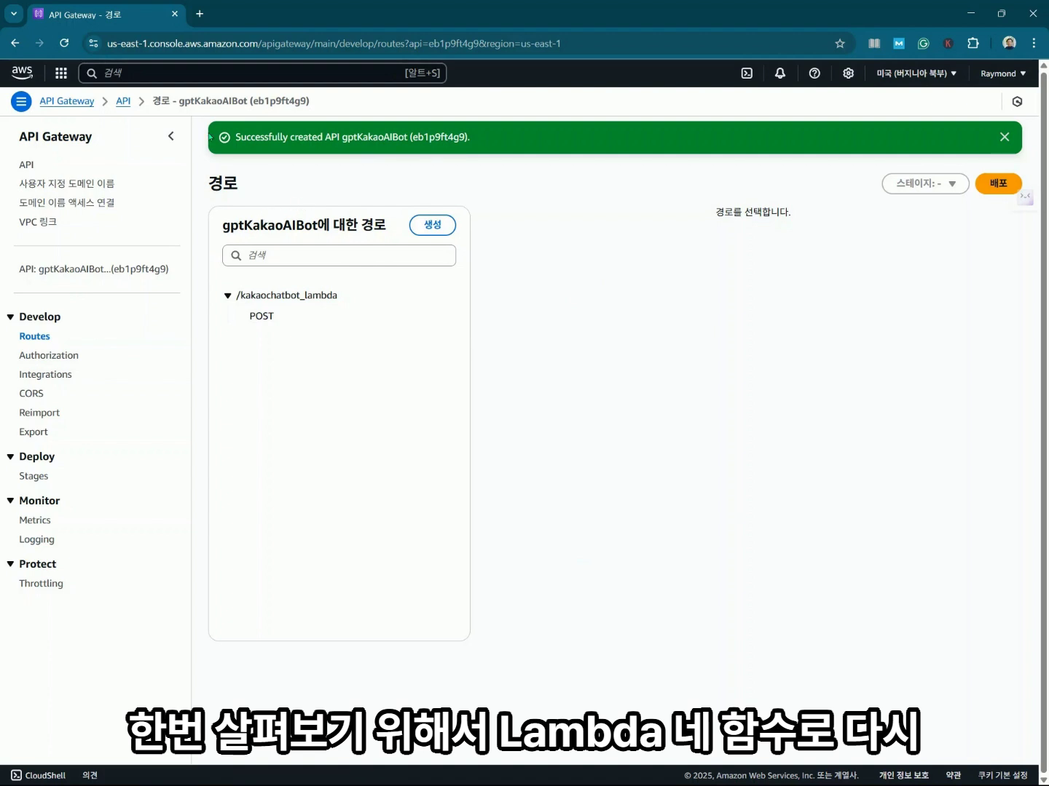
Find Lambda with a 'lambda' search and open the kakaochatbot_lambda function page.
left_click(188, 76)
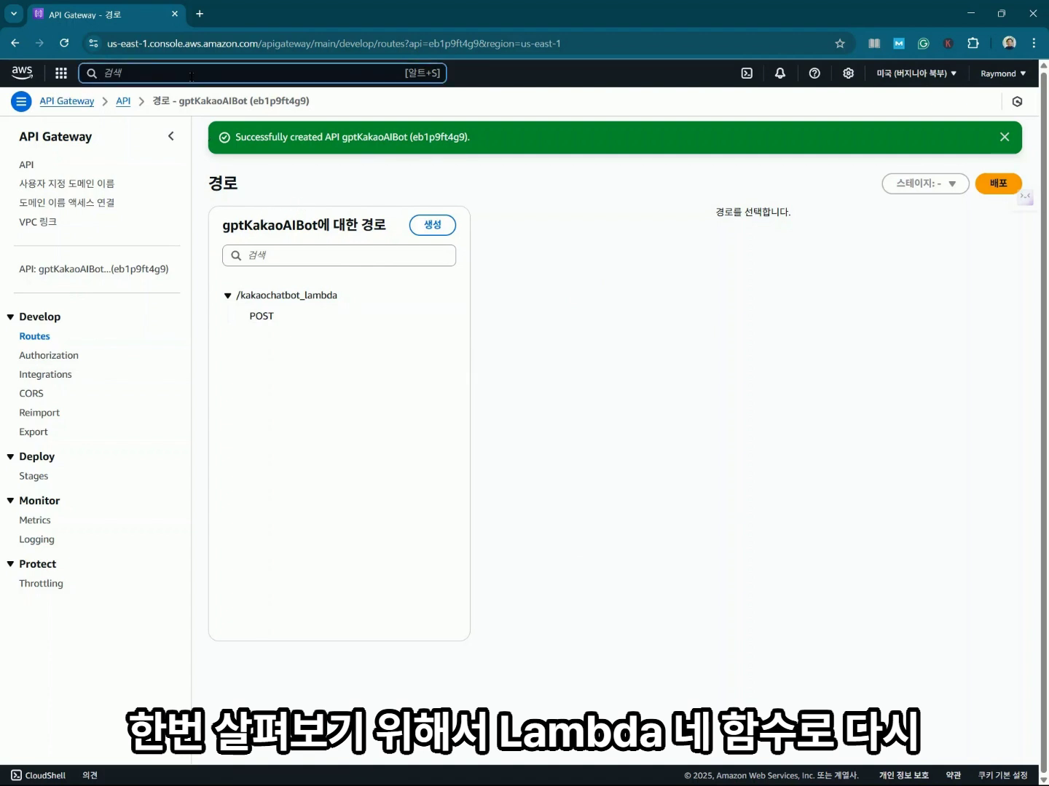
type("lambda")
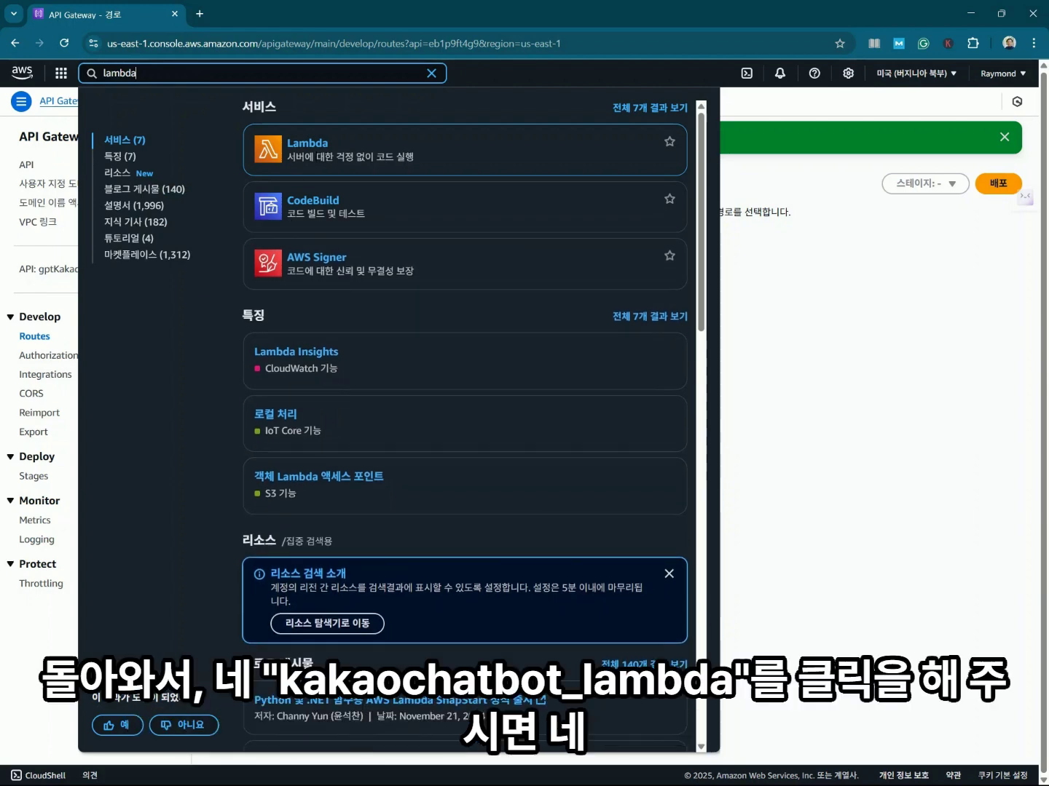
left_click(307, 144)
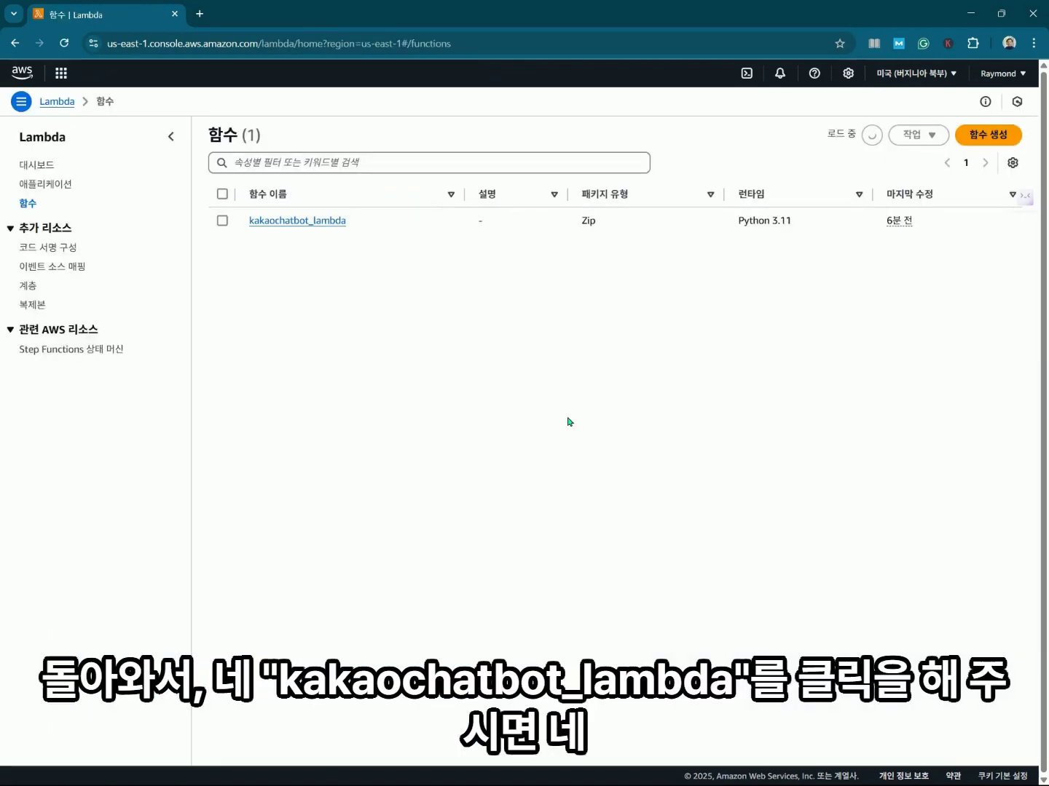
left_click(324, 227)
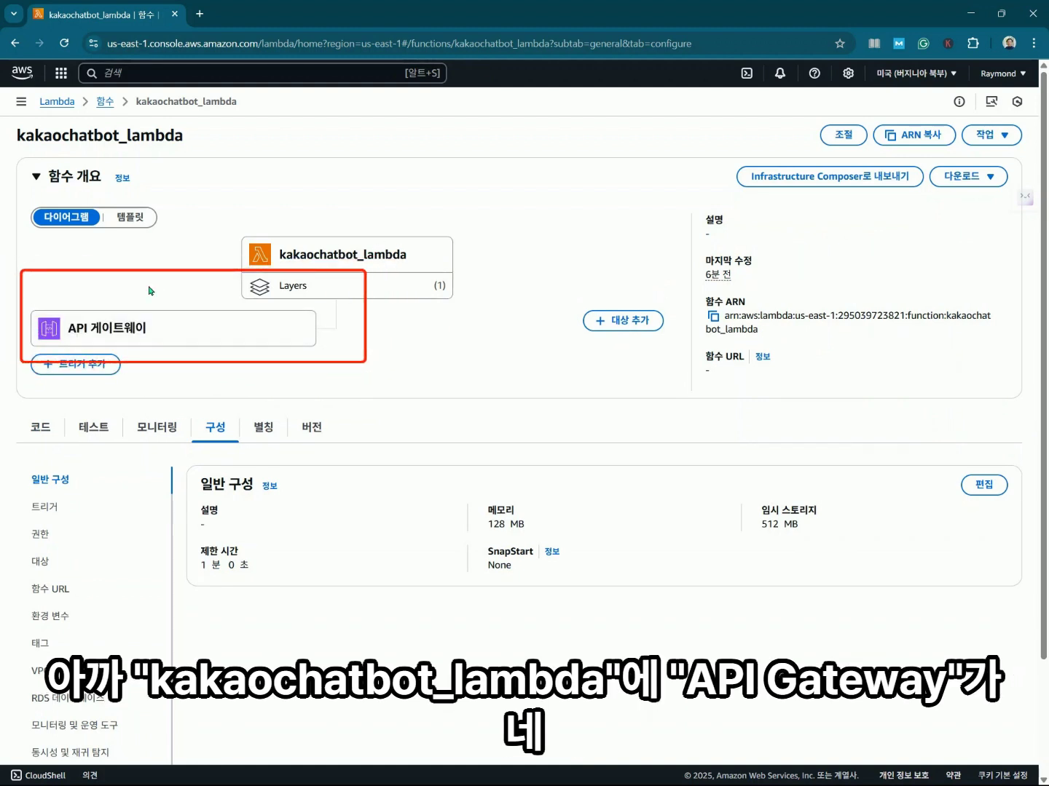
Expand the gptKakaoAIBot API Gateway trigger details and select its API endpoint URL.
left_click(177, 331)
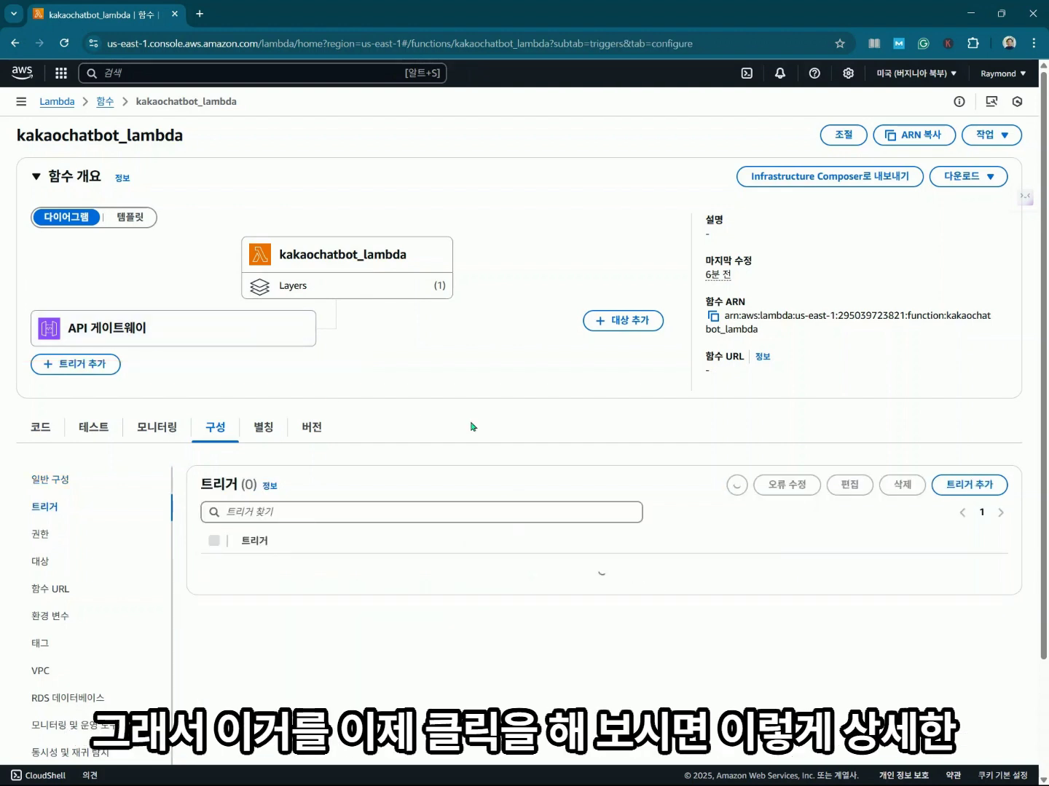
scroll(466, 431, "down", 1)
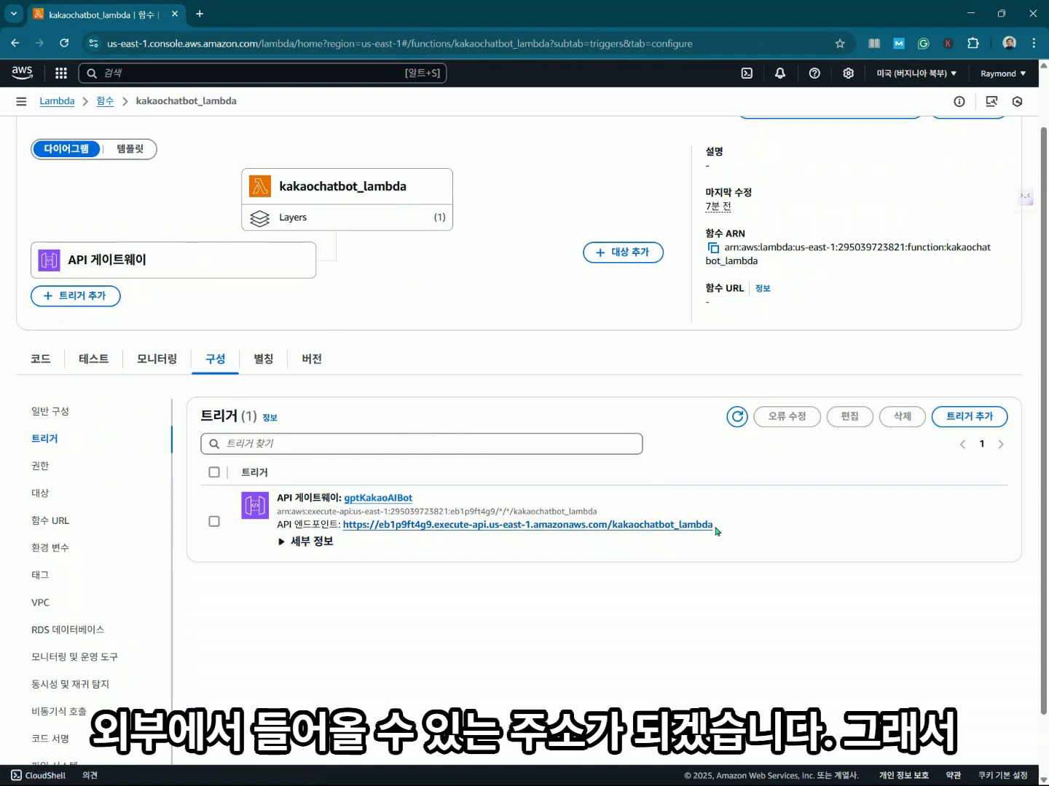
left_click_drag(716, 531, 344, 529)
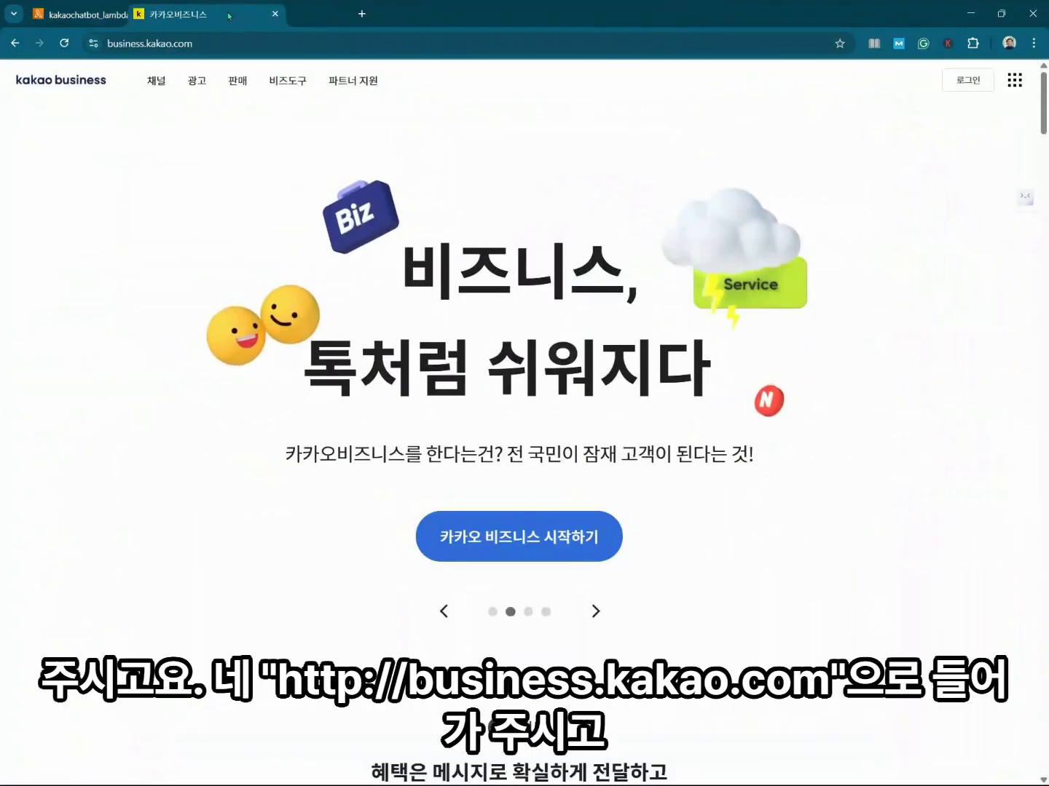
Go to business.kakao.com and open the Kakao account sign-in page.
mouse_move(316, 111)
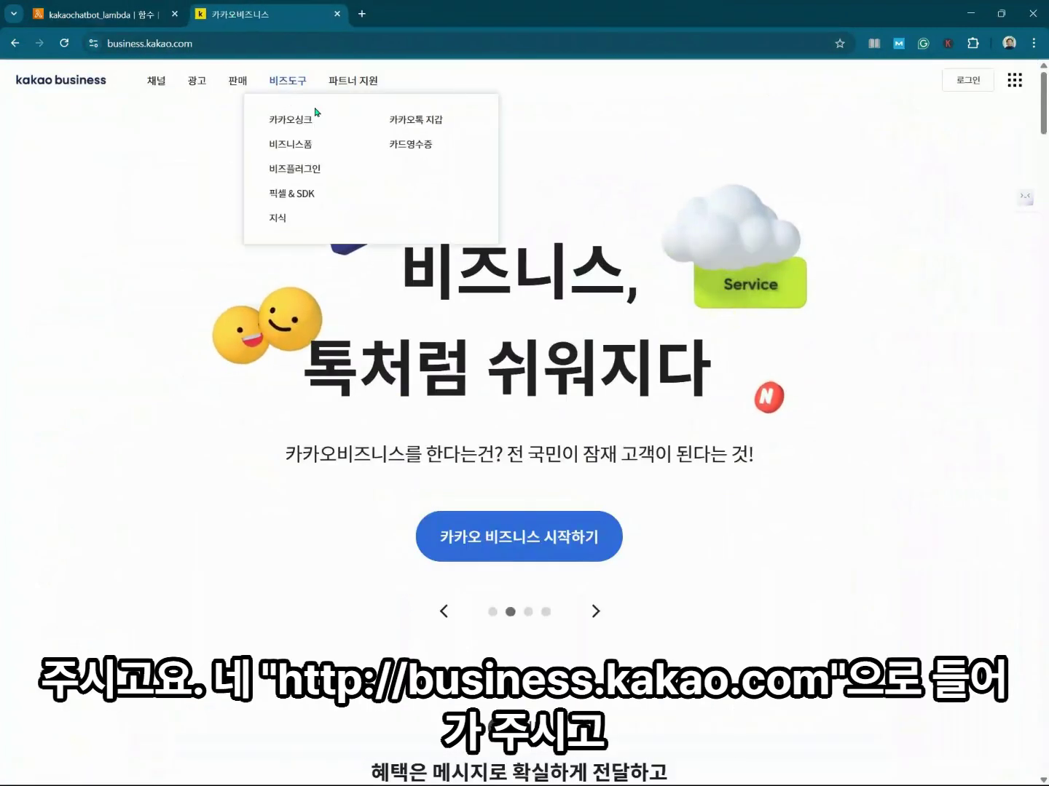
left_click(338, 47)
left_click(337, 46)
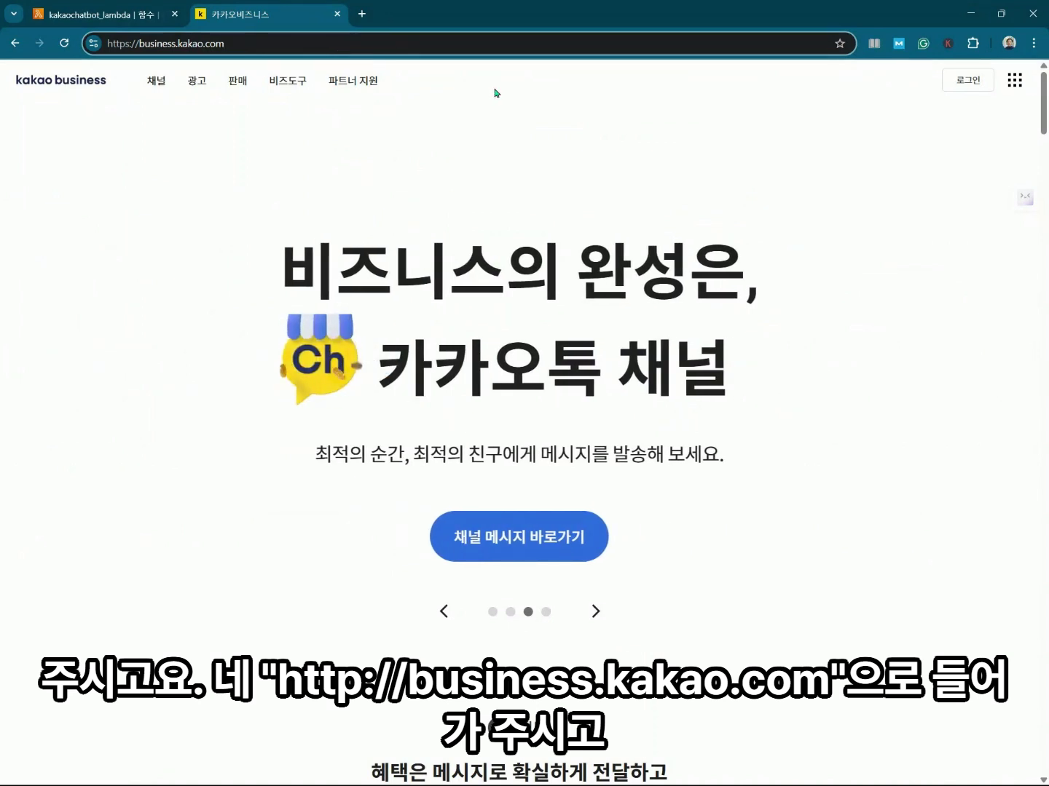
left_click(972, 84)
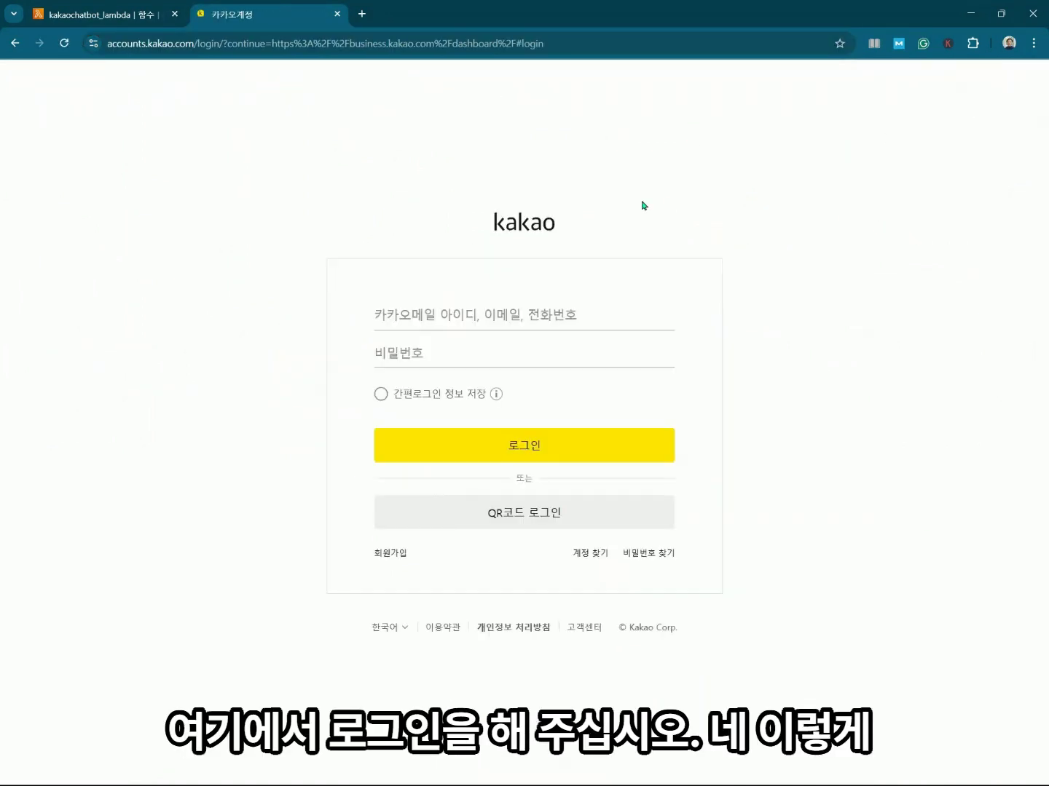
Sign in with the account e-mail and password and open the chatbot management center.
left_click(557, 321)
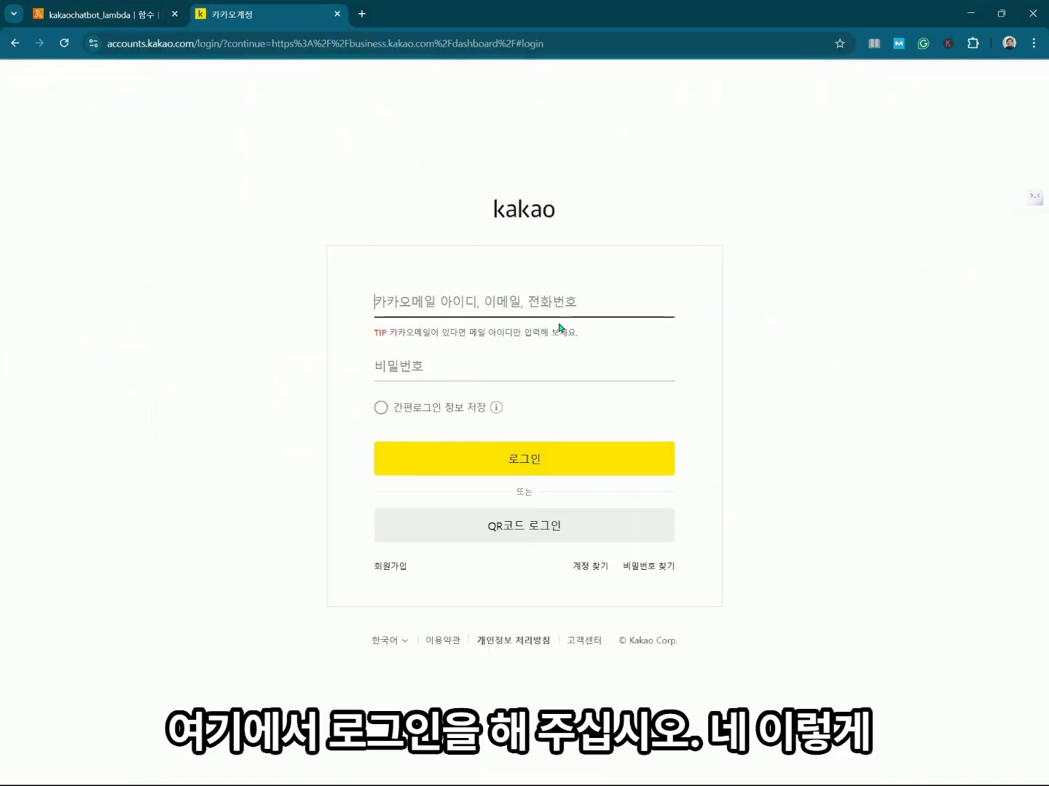
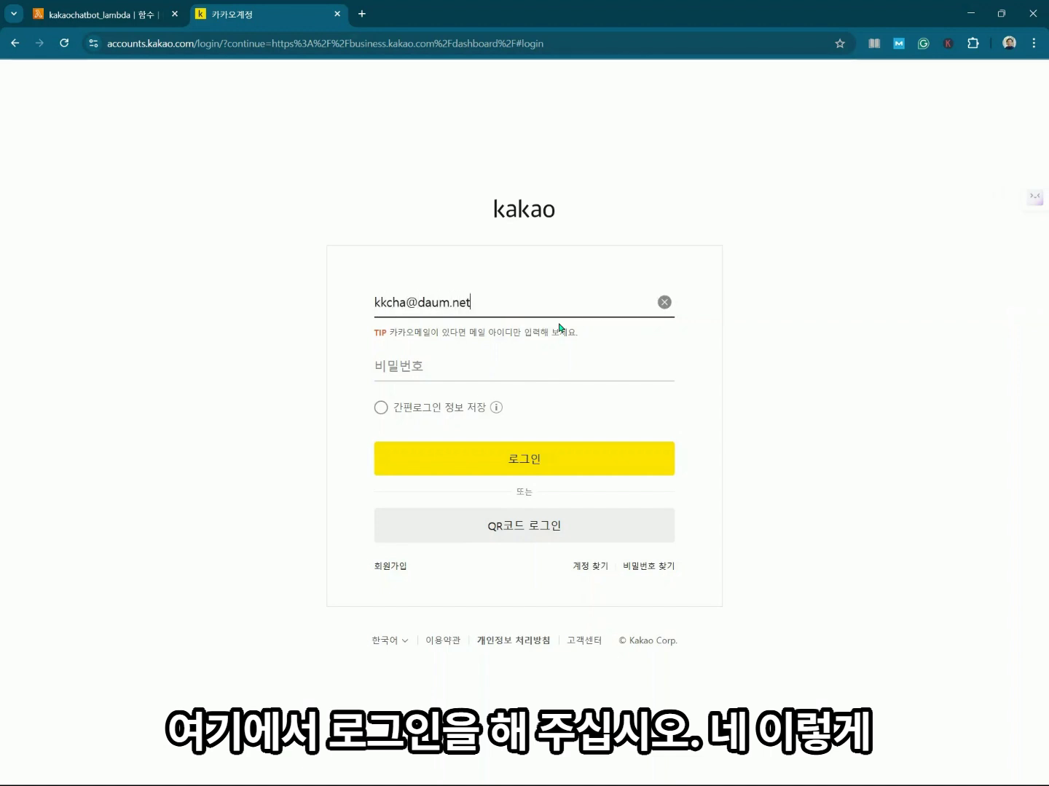
key("Tab")
type("••••")
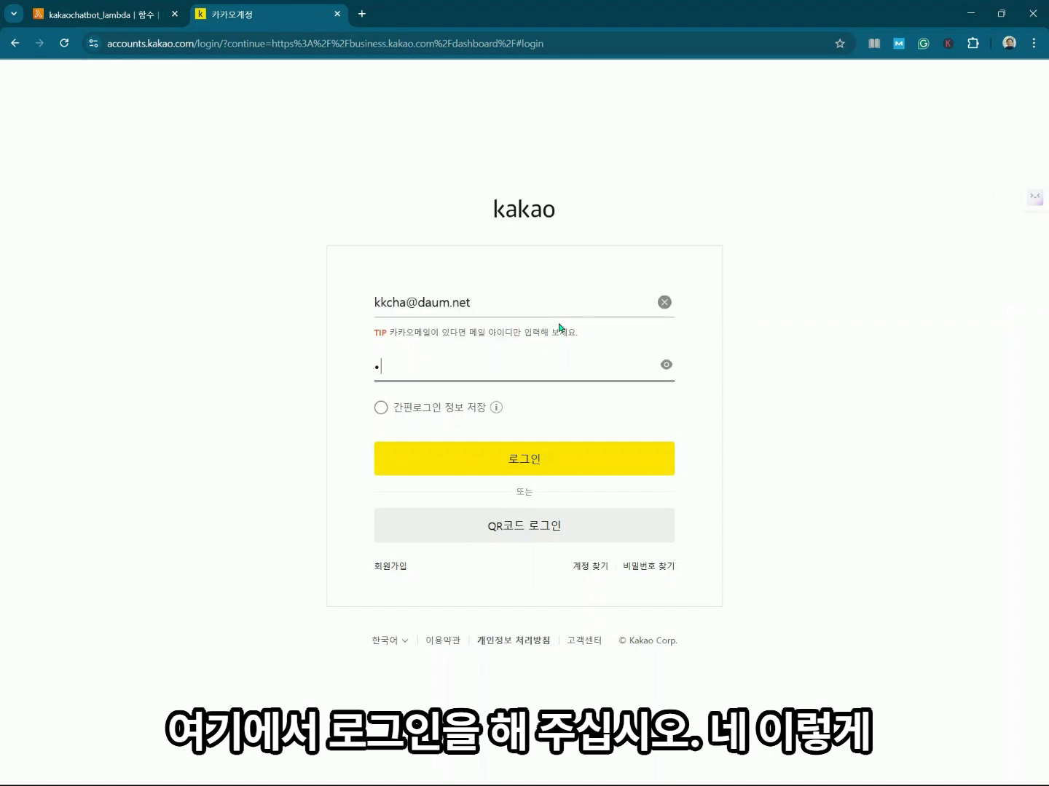
type("*****")
key("Return")
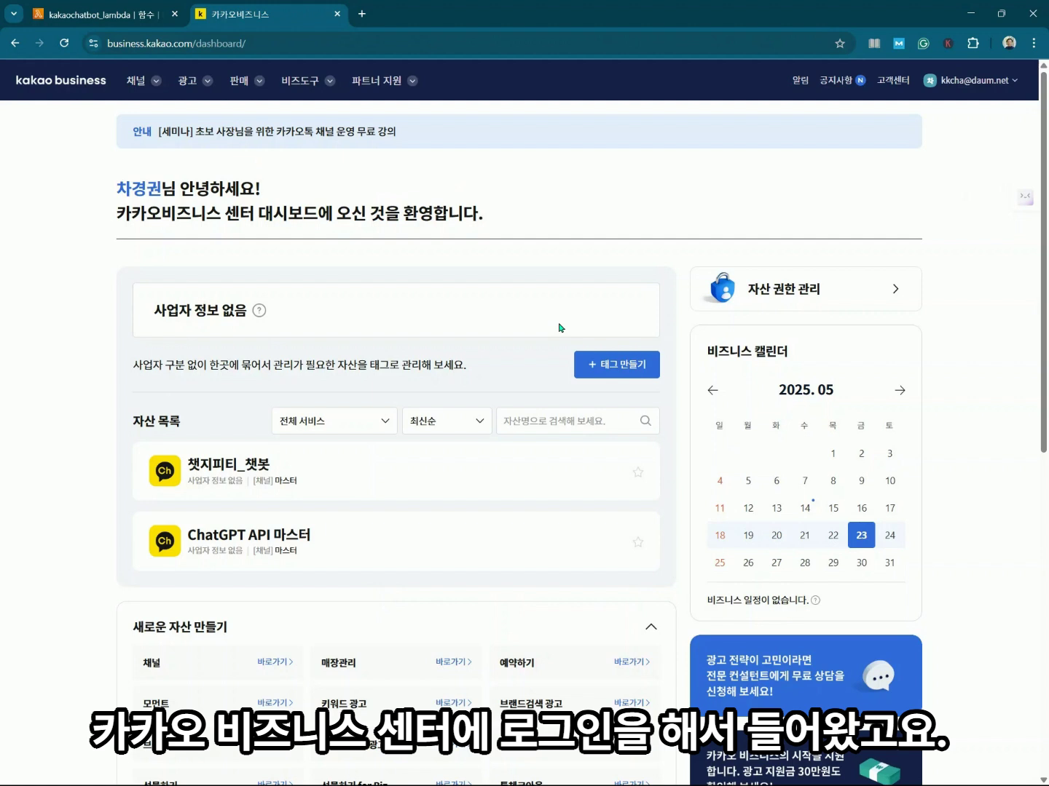
mouse_move(151, 84)
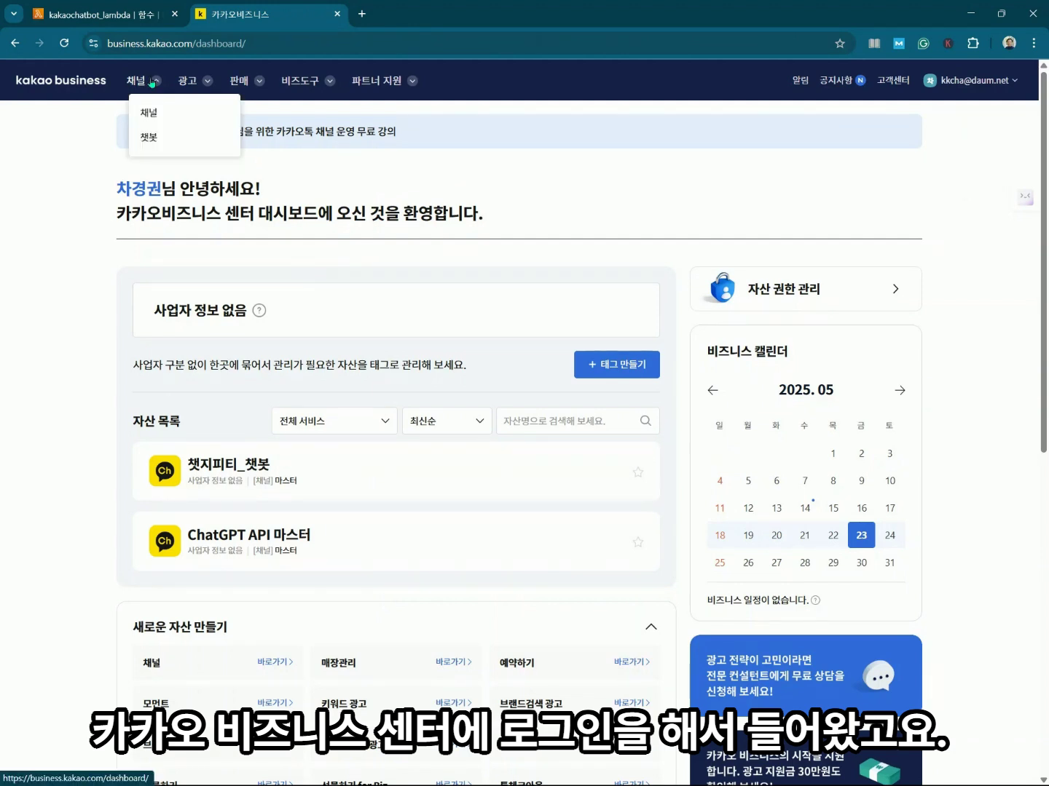
left_click(149, 137)
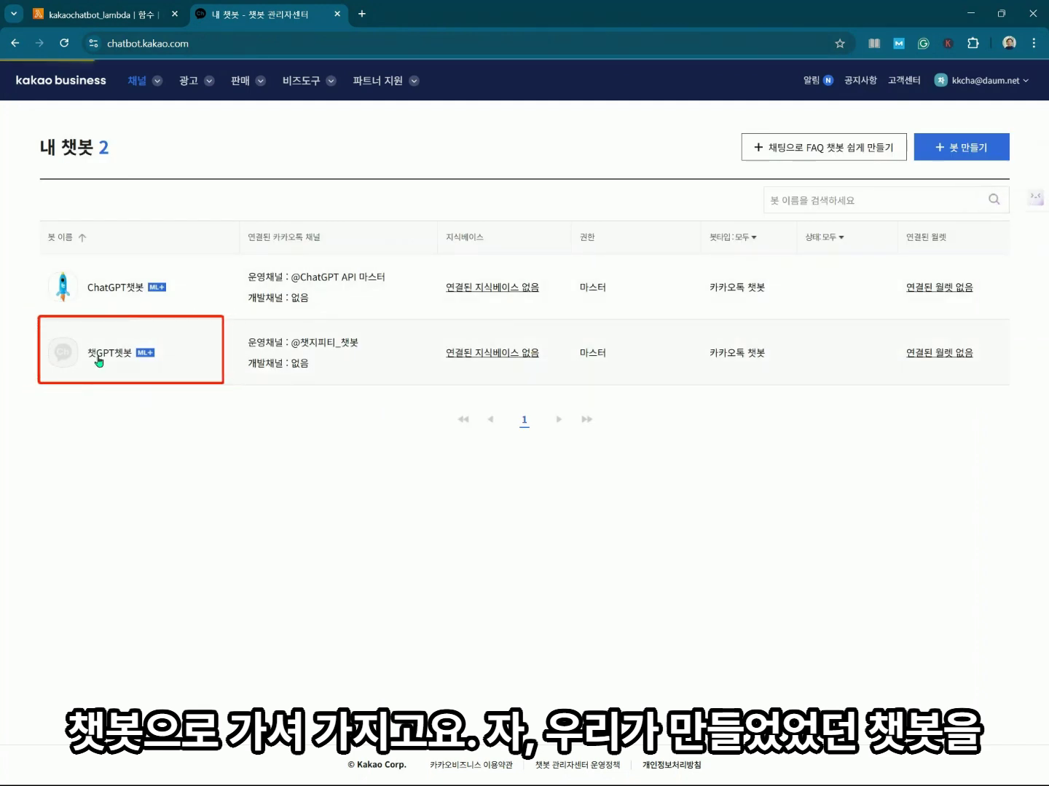
Open the 챗GPT챗봇 bot's kakapbot skill from its skill list and focus its ngrok URL field.
left_click(100, 361)
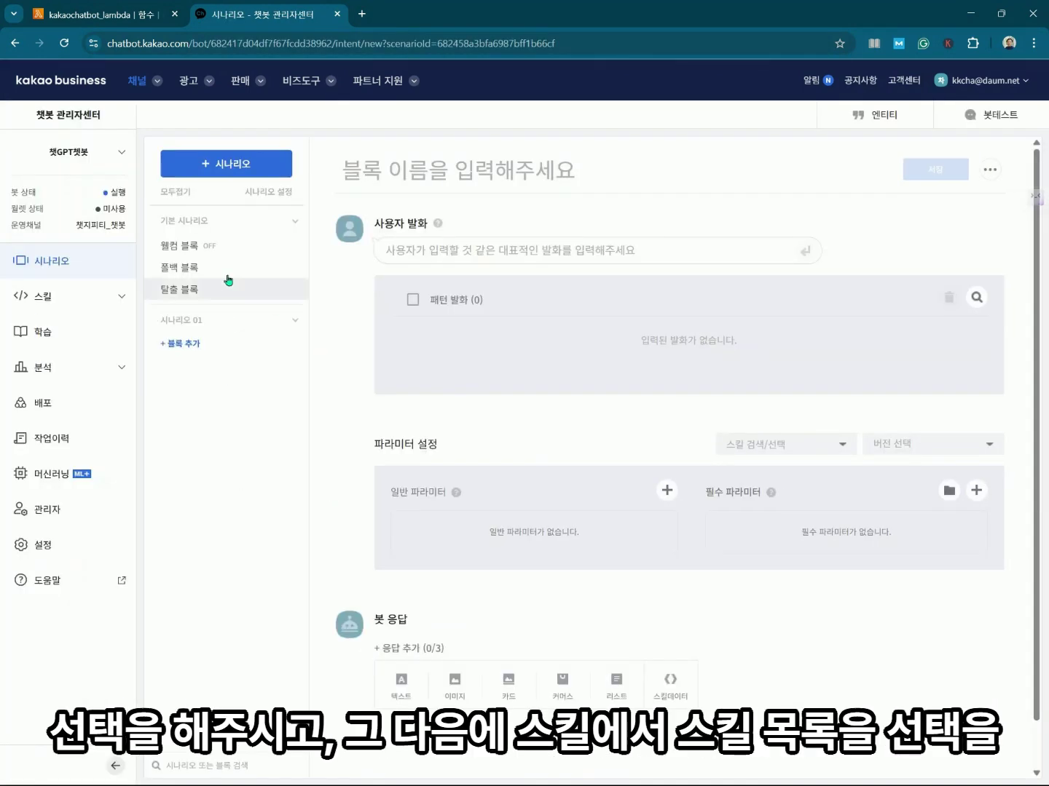
left_click(51, 297)
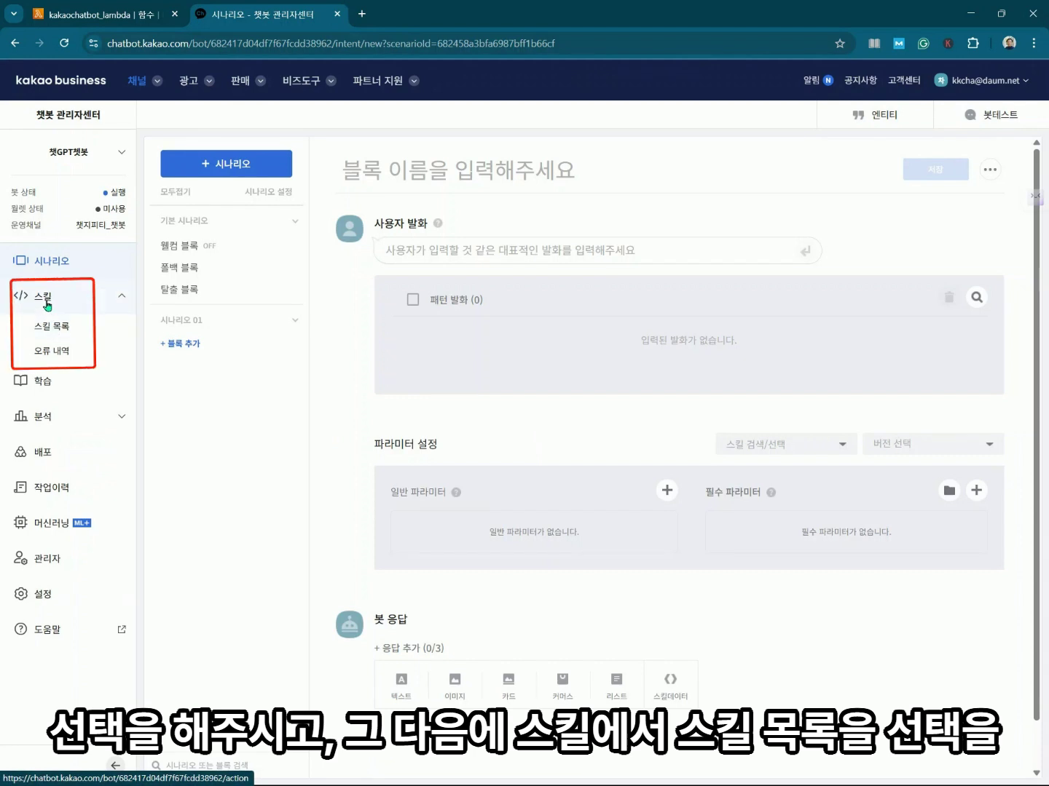
left_click(52, 326)
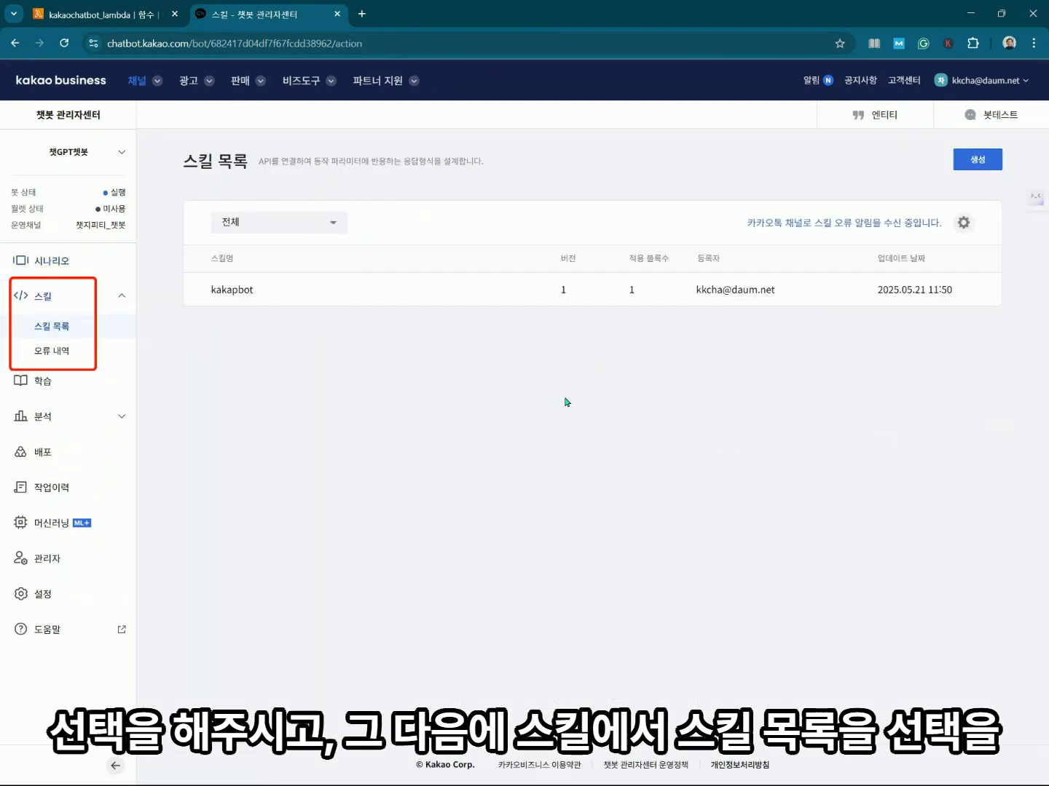
left_click(228, 291)
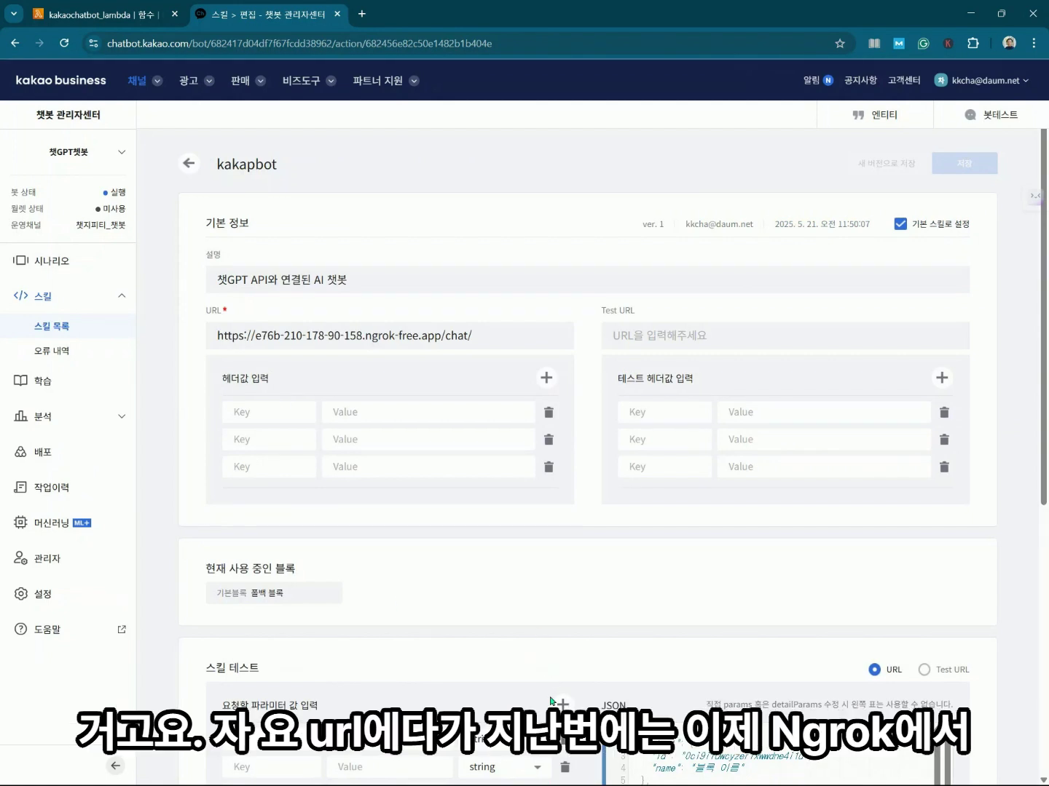
left_click(509, 334)
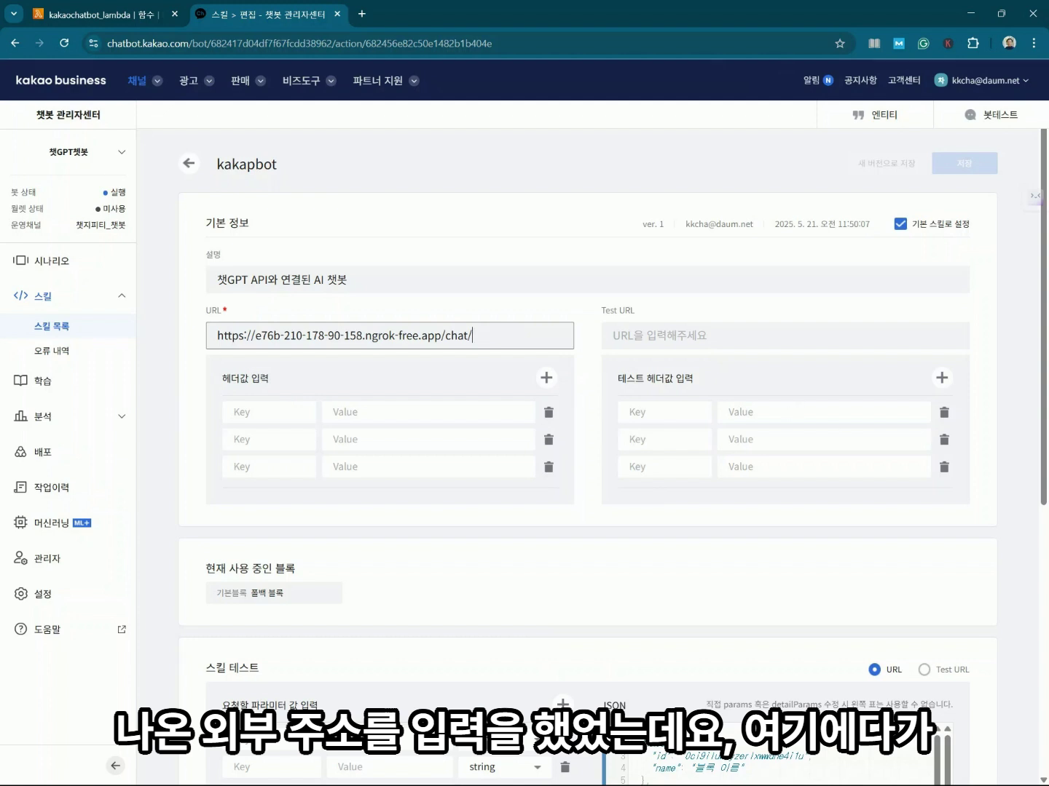
Replace the kakapbot skill's ngrok URL with the copied execute-api.us-east-1 endpoint and save.
left_click(76, 16)
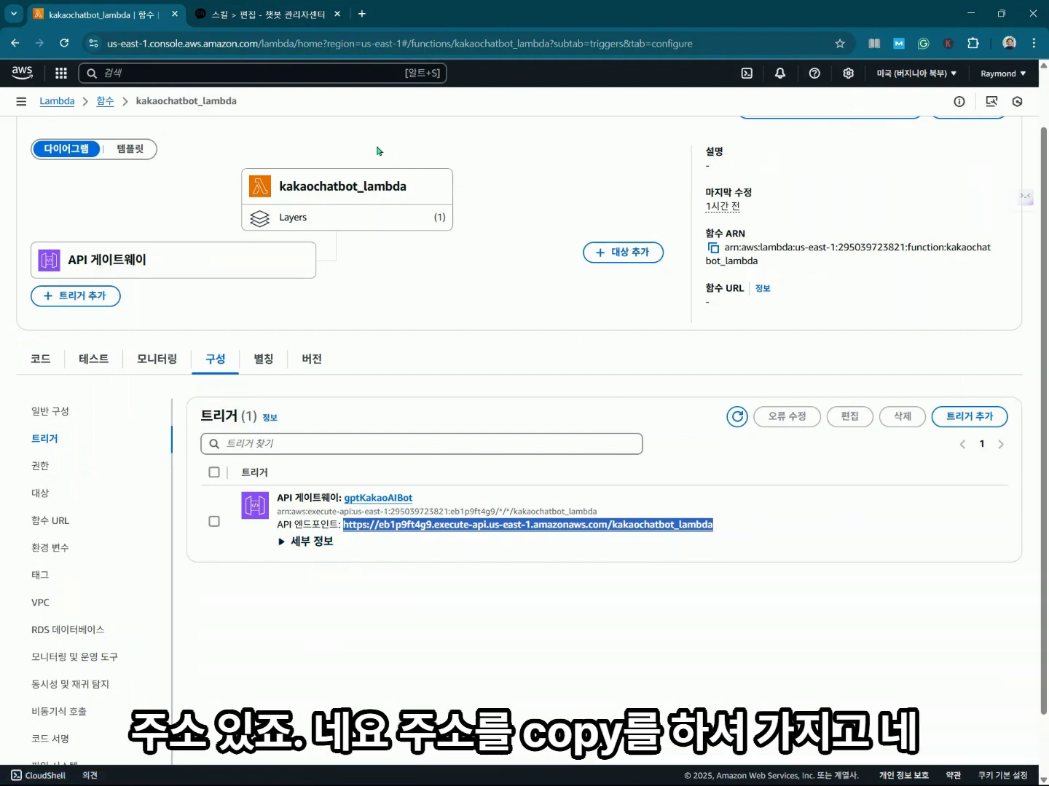
left_click(288, 22)
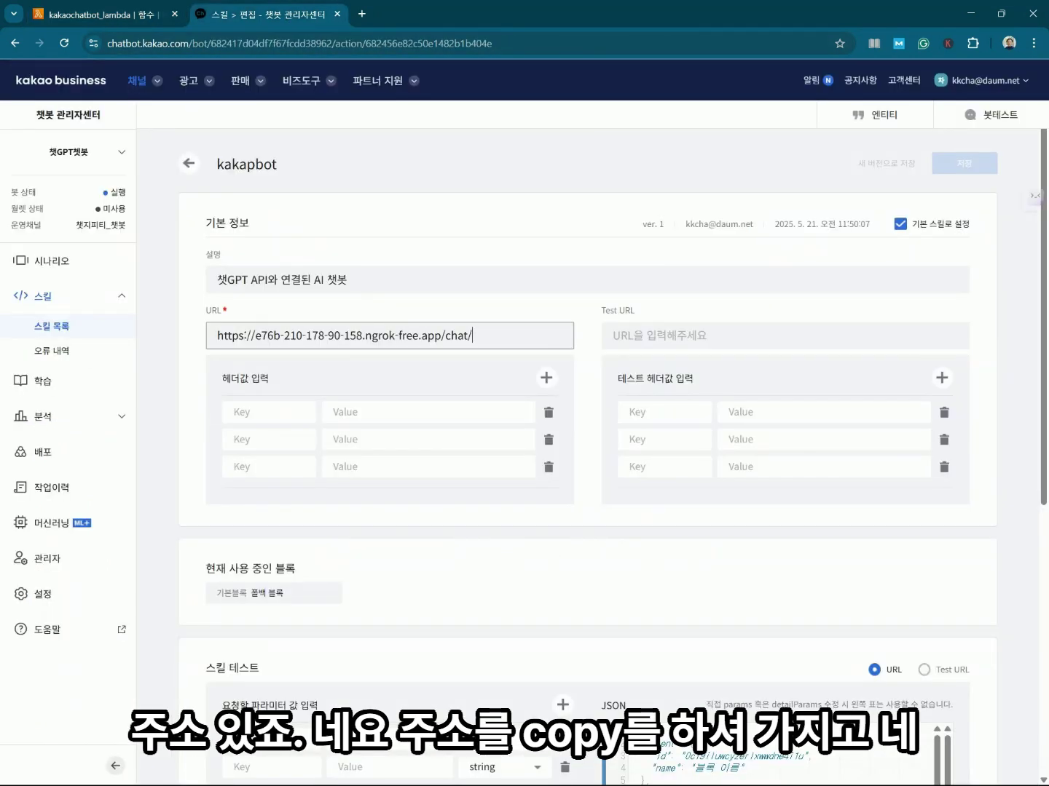
key("alt+Tab")
left_click(488, 338)
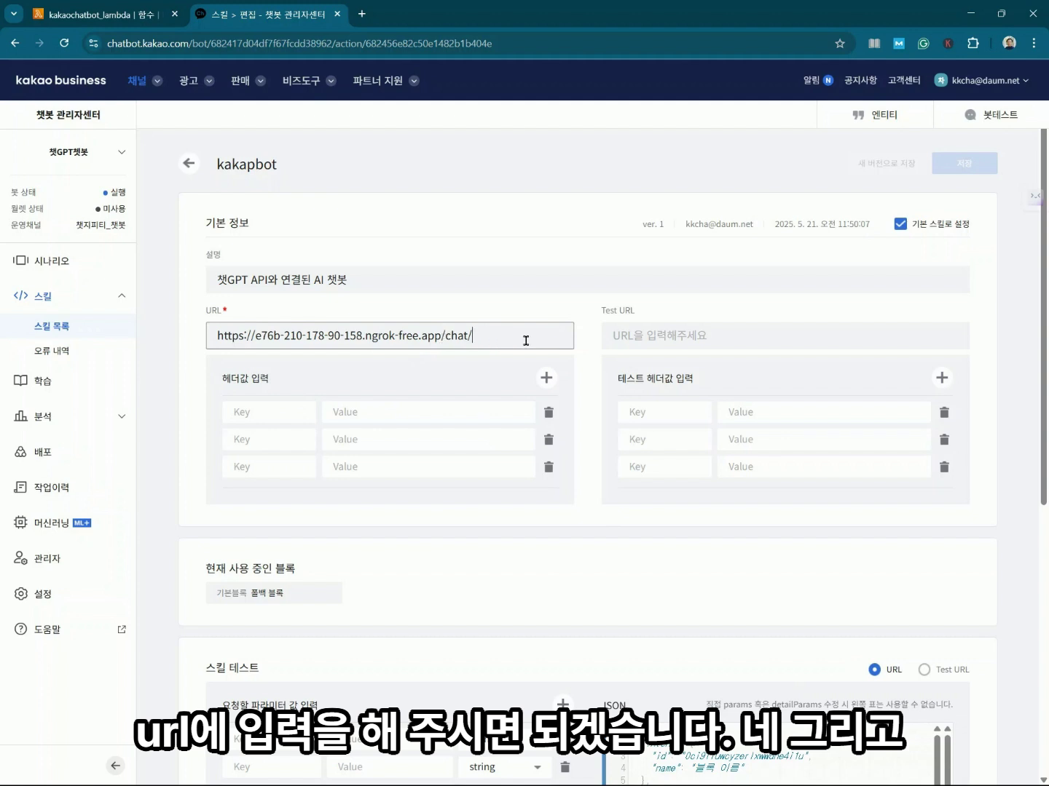
key("ctrl+a")
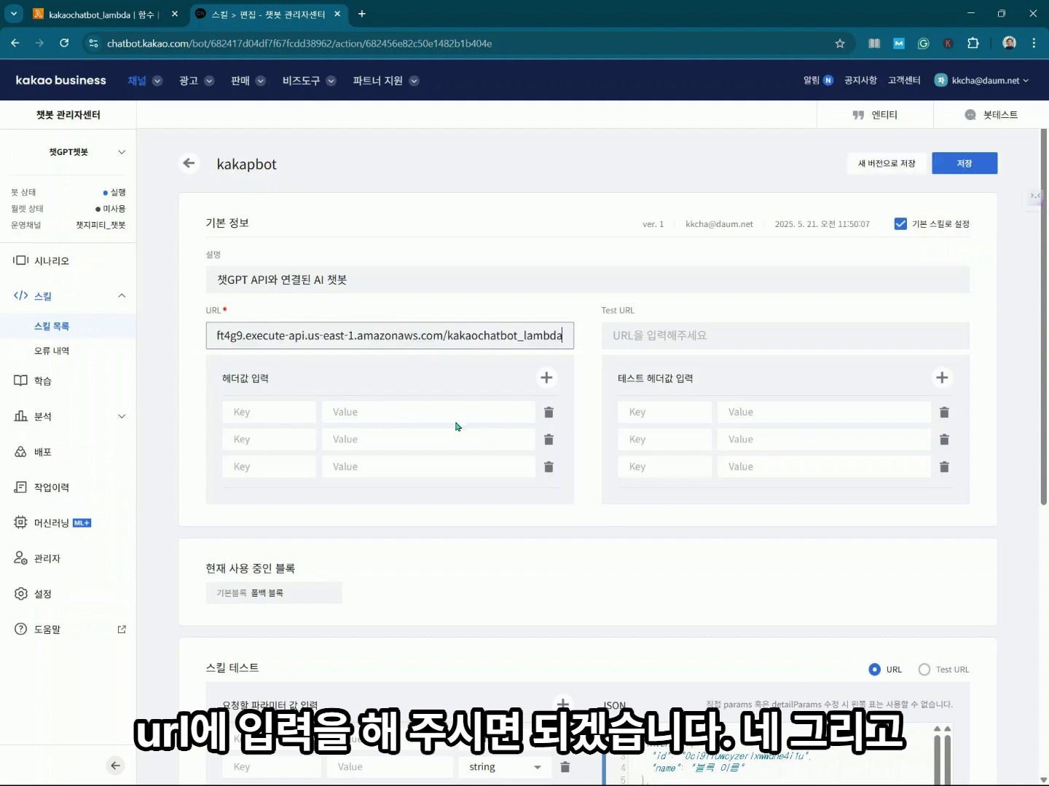
left_click(962, 170)
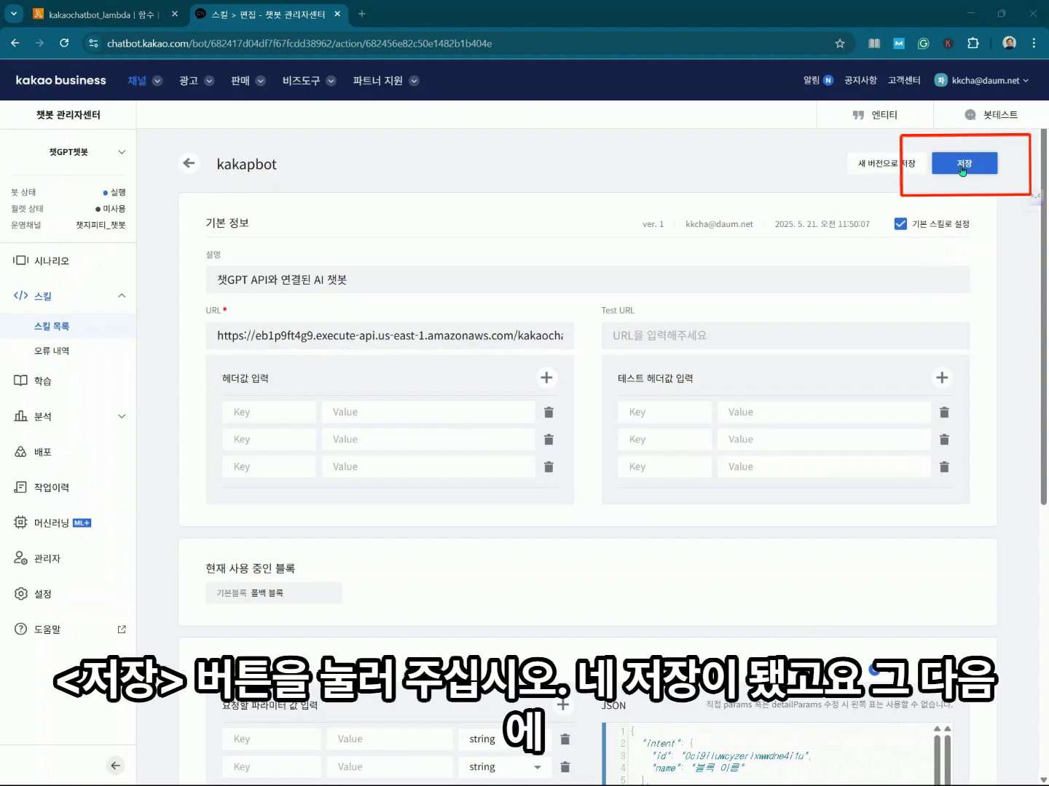
left_click(962, 171)
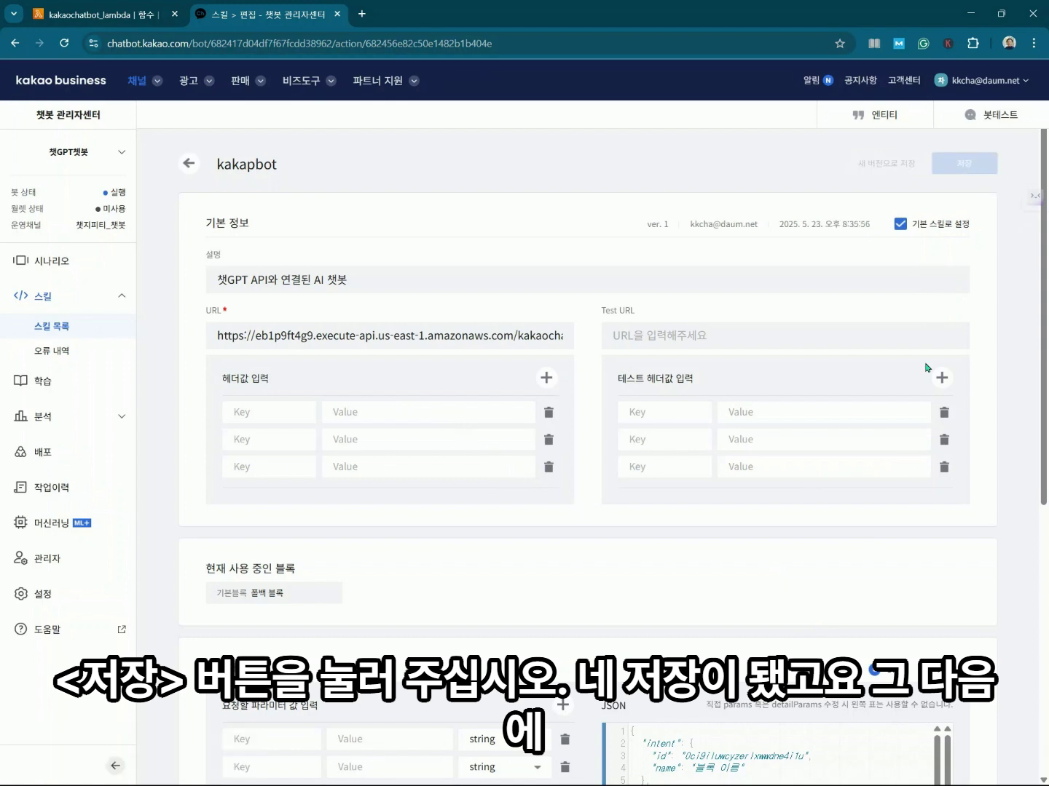
Deploy the chatbot with the note 'AWS API Gateway 주소 수제' and confirm the deployment.
left_click(41, 455)
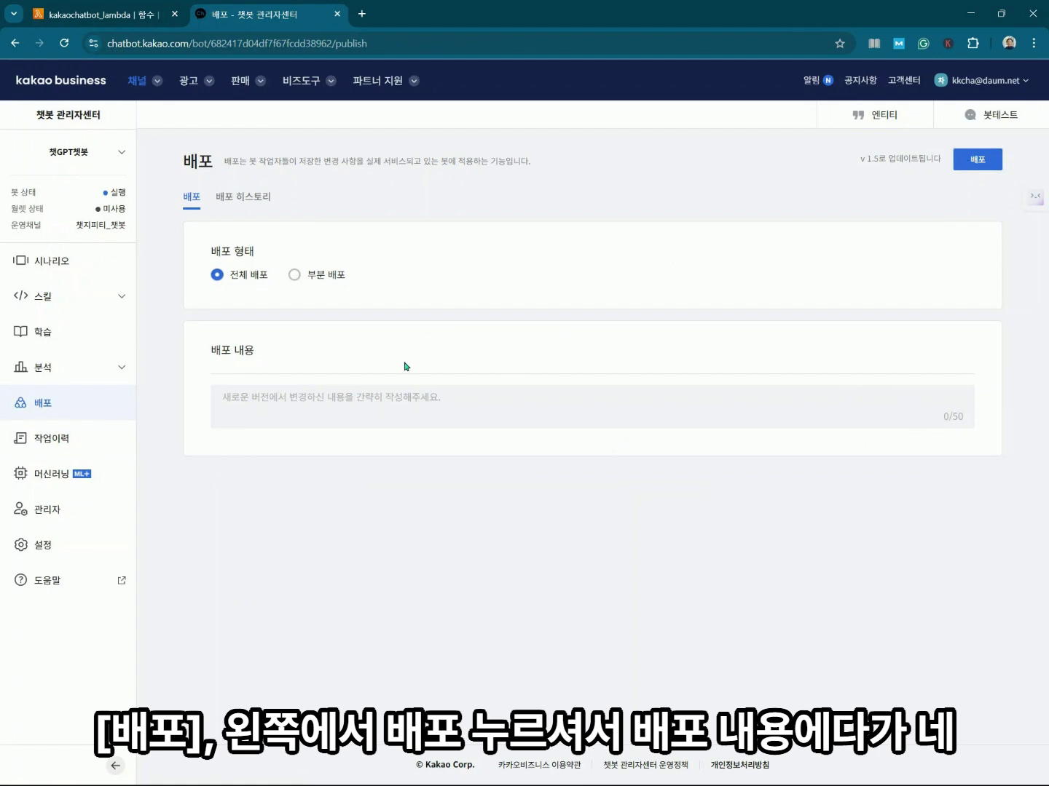
left_click(380, 404)
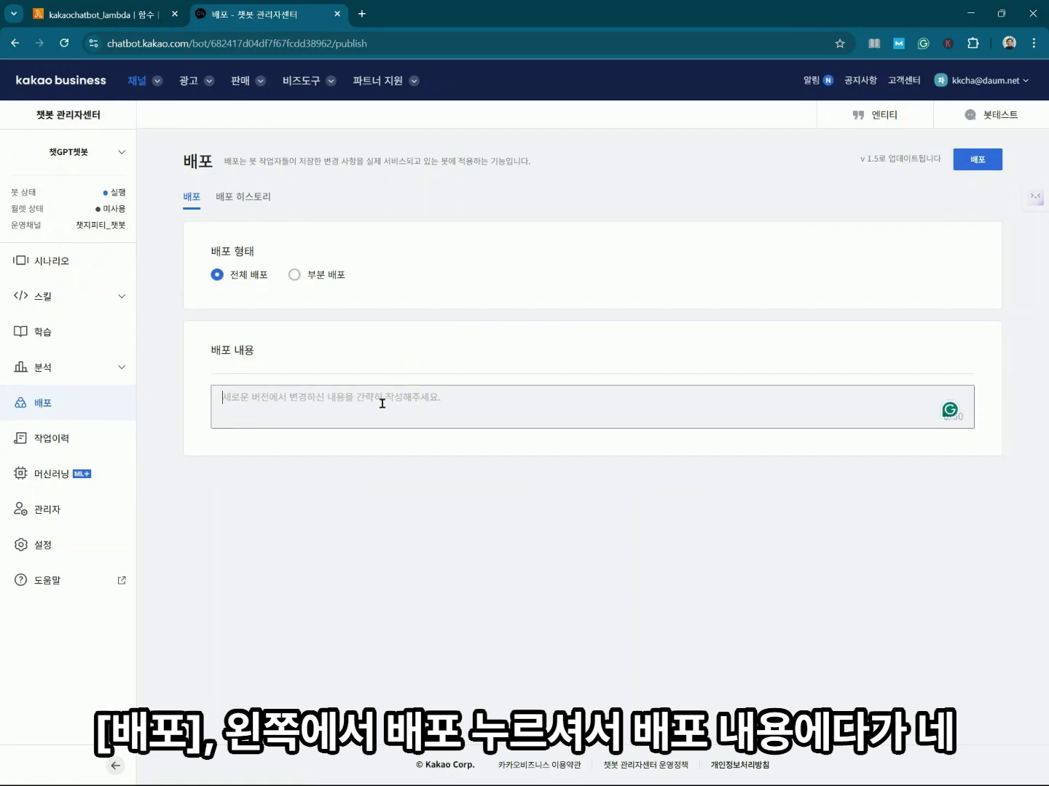
type("AWS")
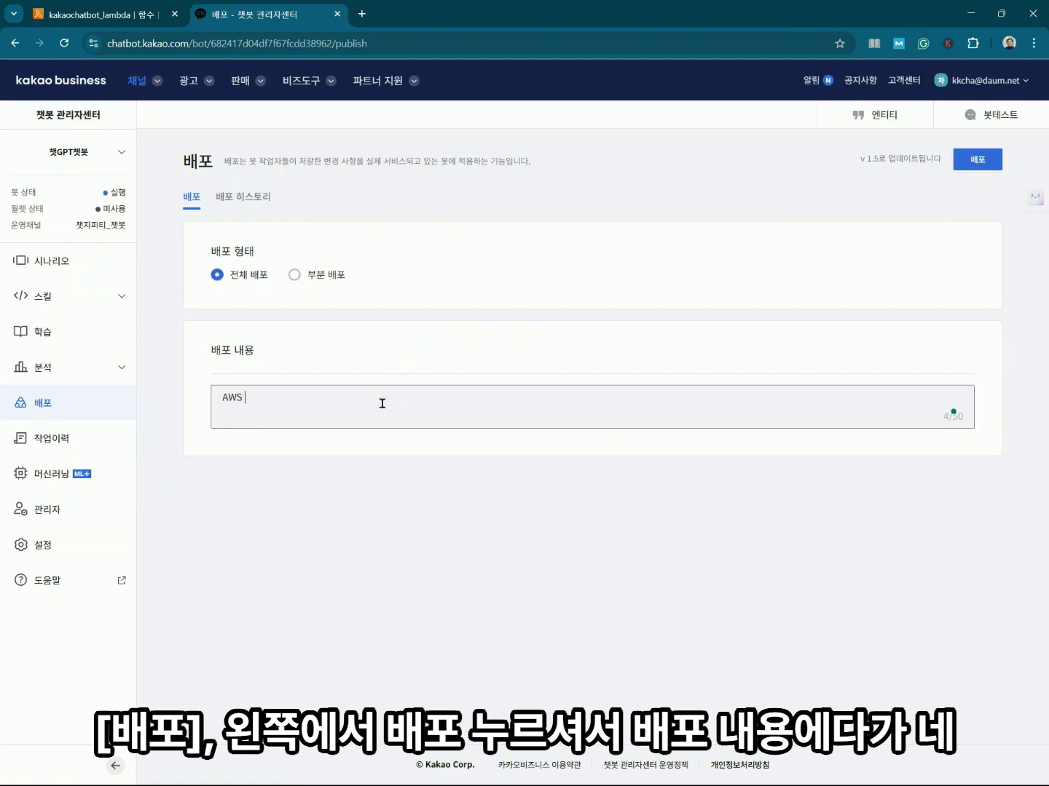
type(" API Gateway 주소 수제")
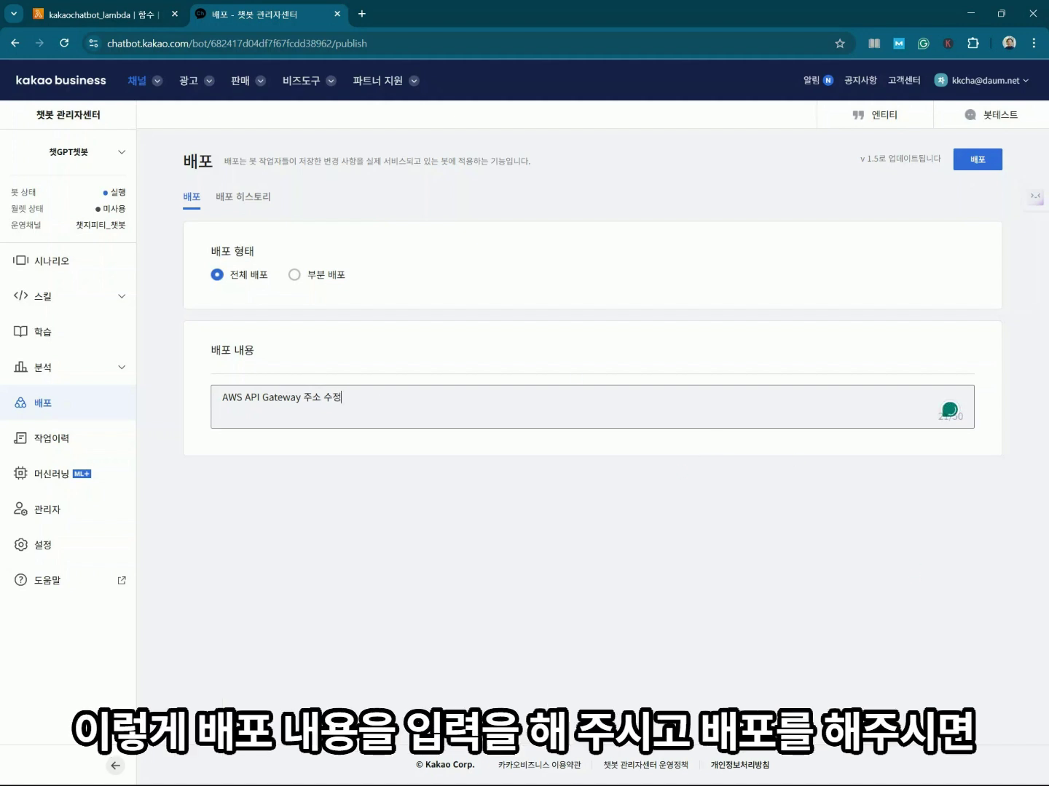
left_click(981, 164)
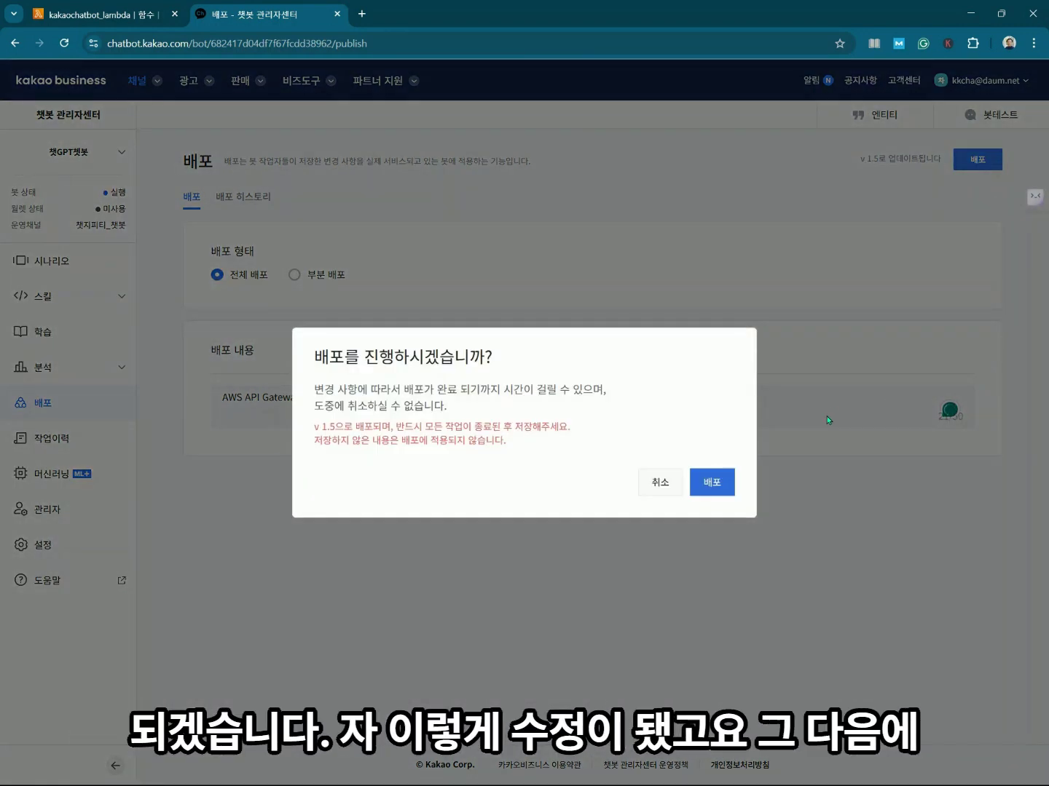
left_click(723, 487)
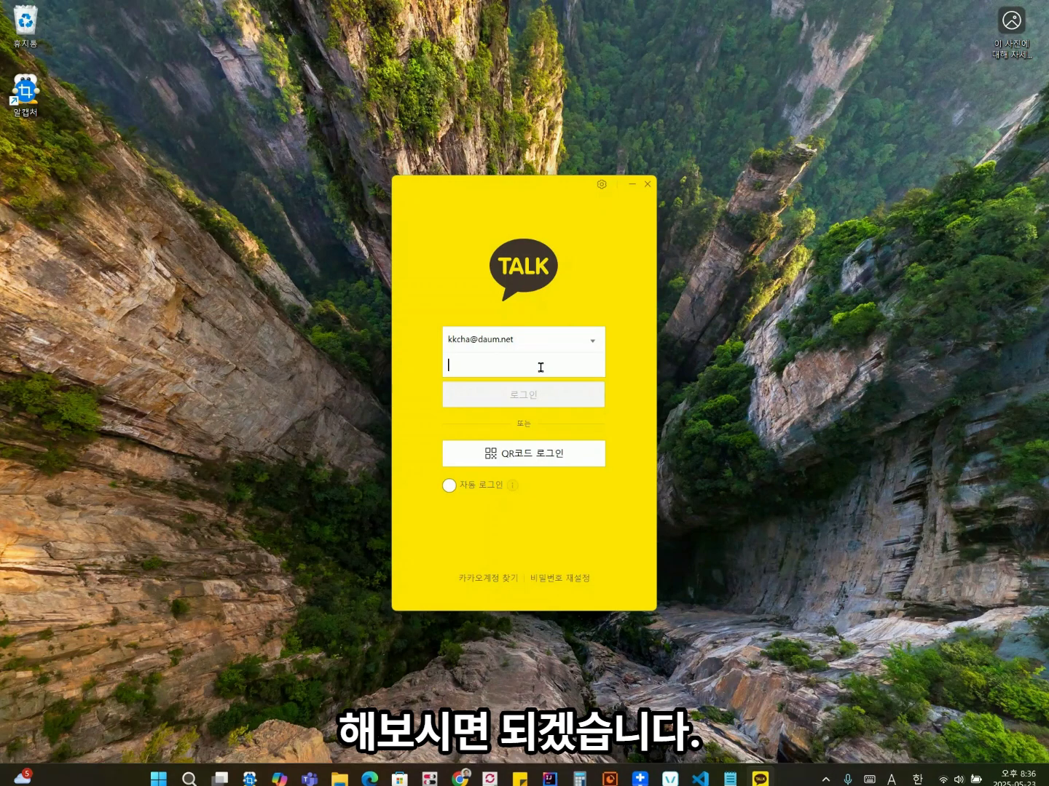
Sign in to KakaoTalk with the account password and dismiss the advertisement popup.
key("ctrl+v")
key("Return")
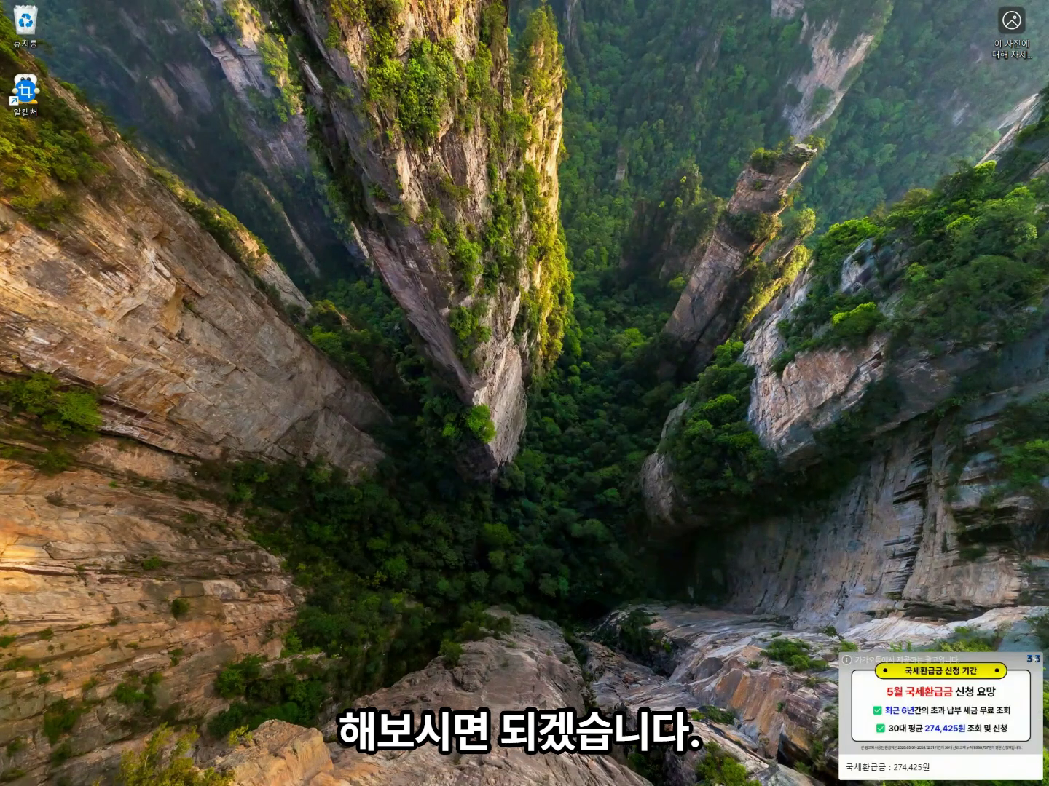
left_click(1036, 661)
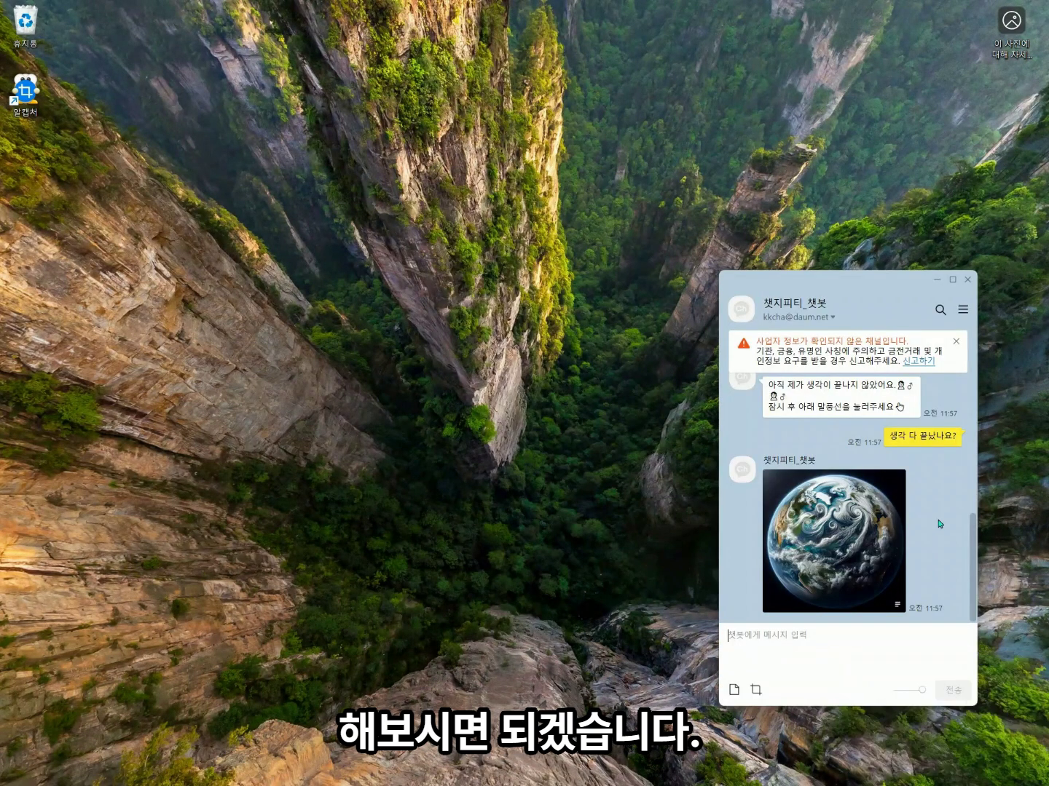
Send '/ask 지구의 둘레 길이를 알려줘.' in the 챗지피티_챗봇 chat.
left_click_drag(830, 201, 835, 191)
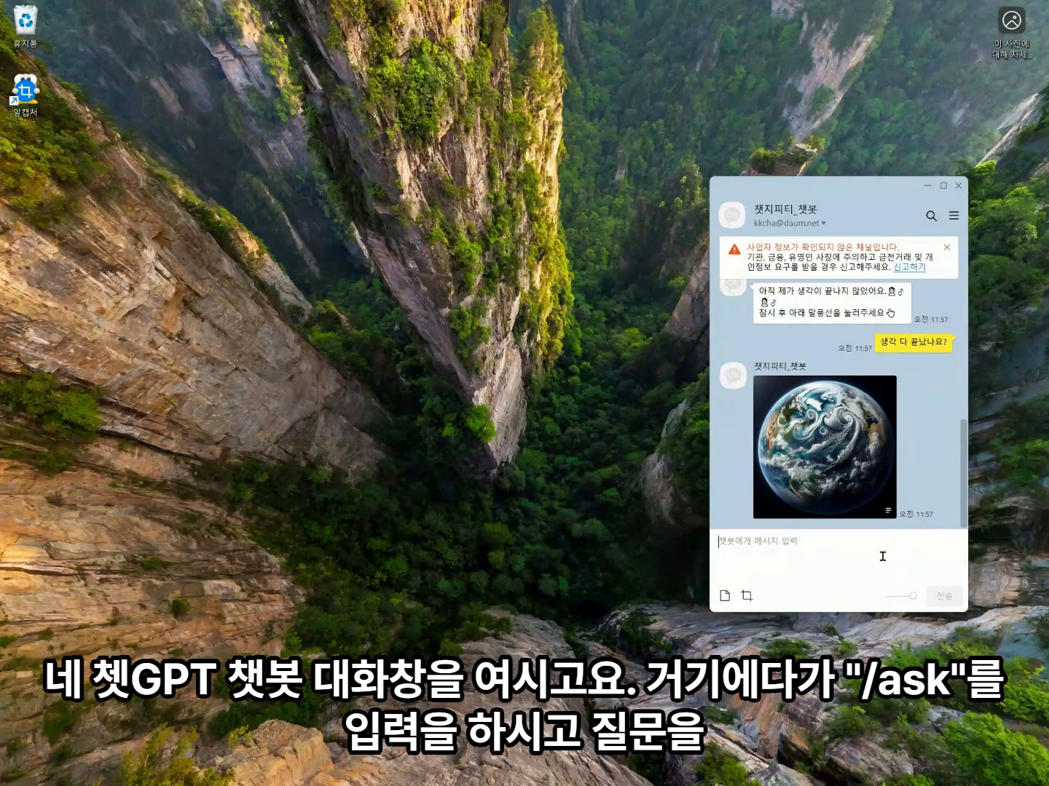
type("/ask")
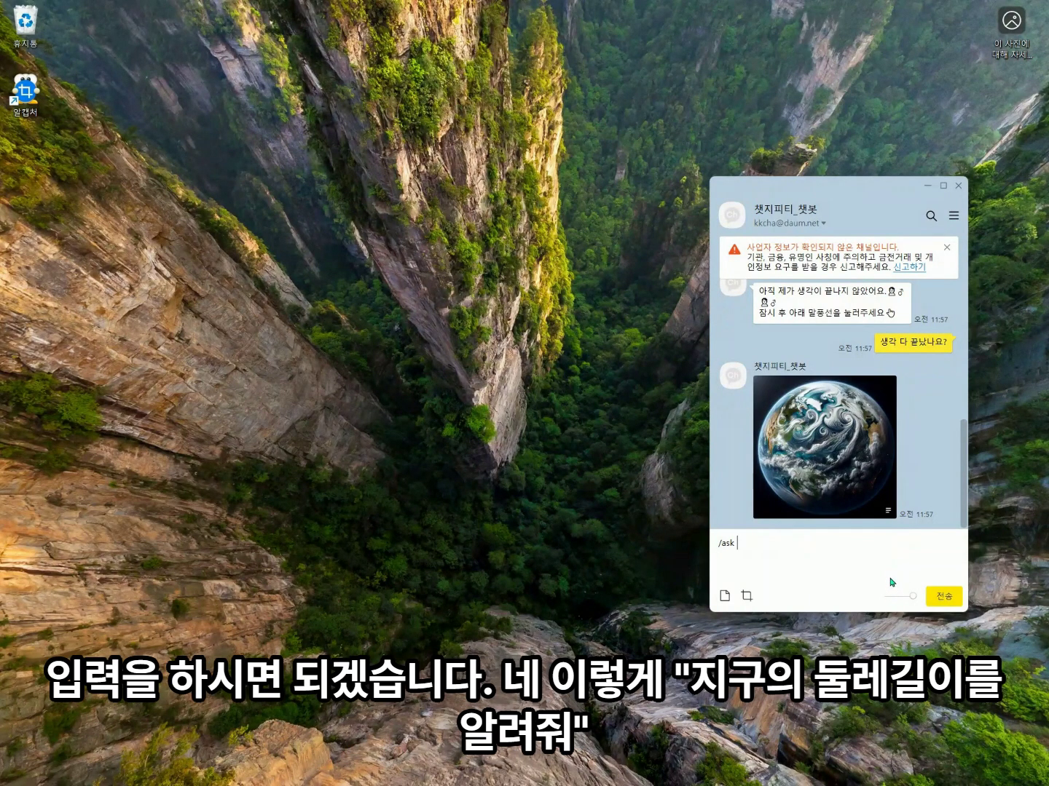
type("지구의")
type(" 두")
type("레 길이를 ")
type("알려주")
type(".")
left_click(948, 596)
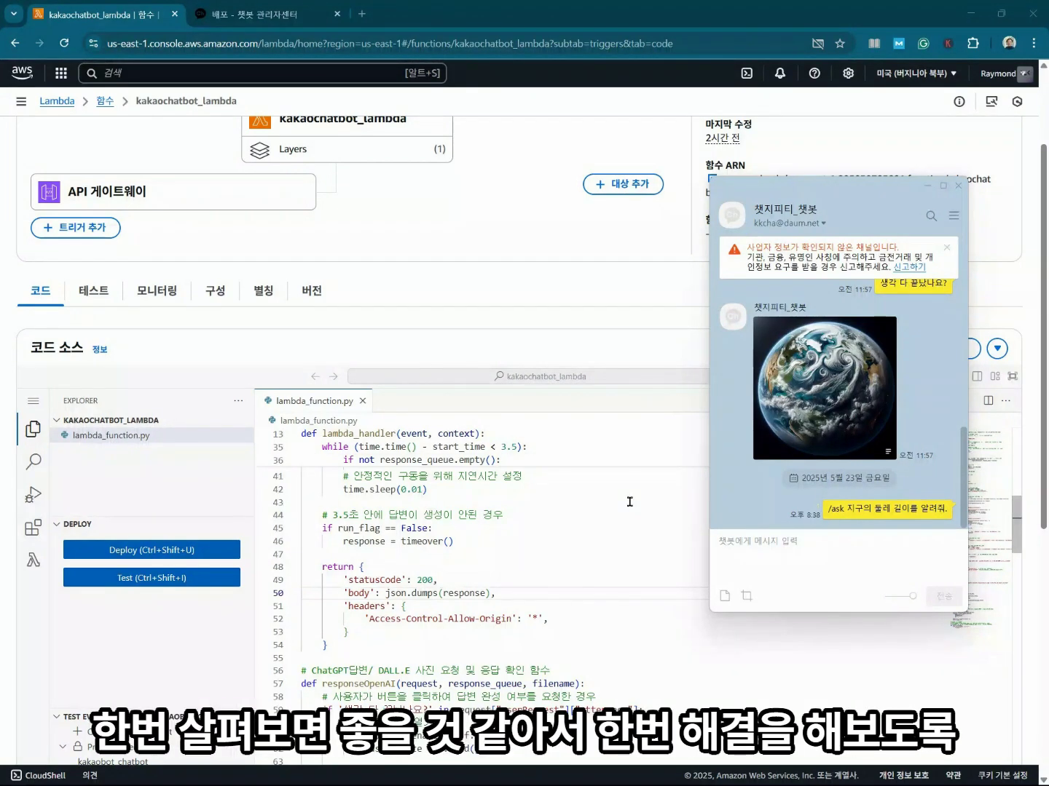
Bring the kakaochatbot_lambda lambda_function.py code page in front of the KakaoTalk chat.
left_click(652, 496)
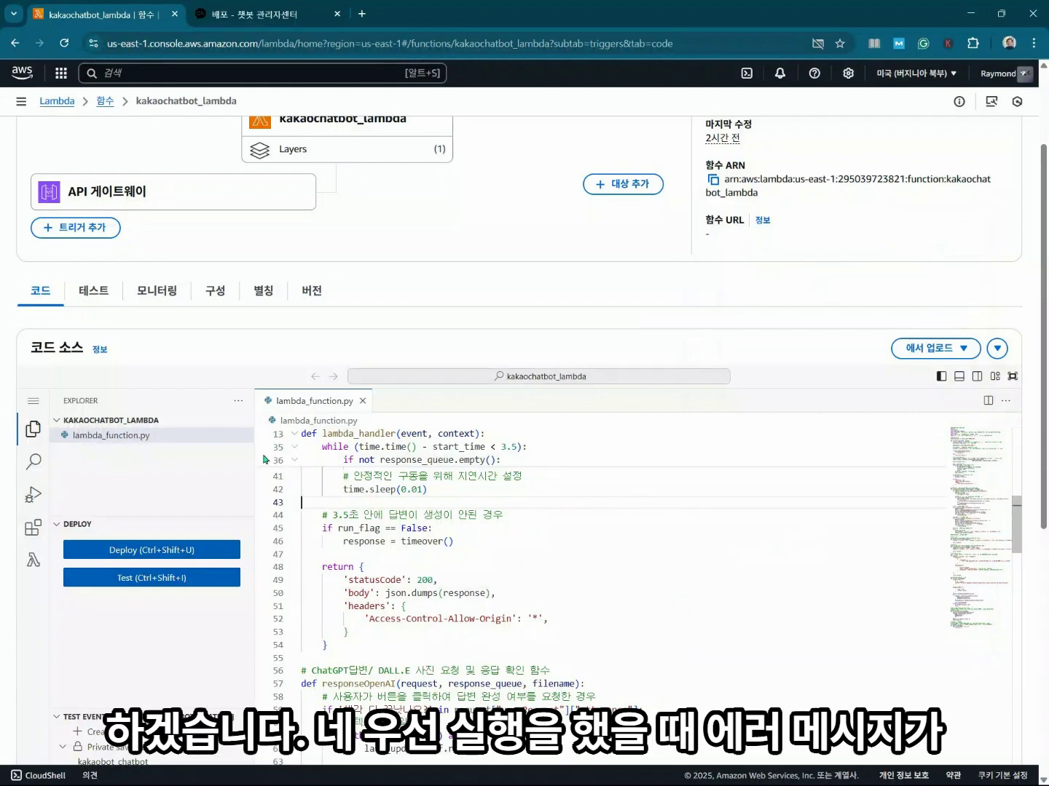
Show kakaochatbot_lambda's CloudWatch metrics and pin the latest error point near 11:38 UTC.
left_click(166, 295)
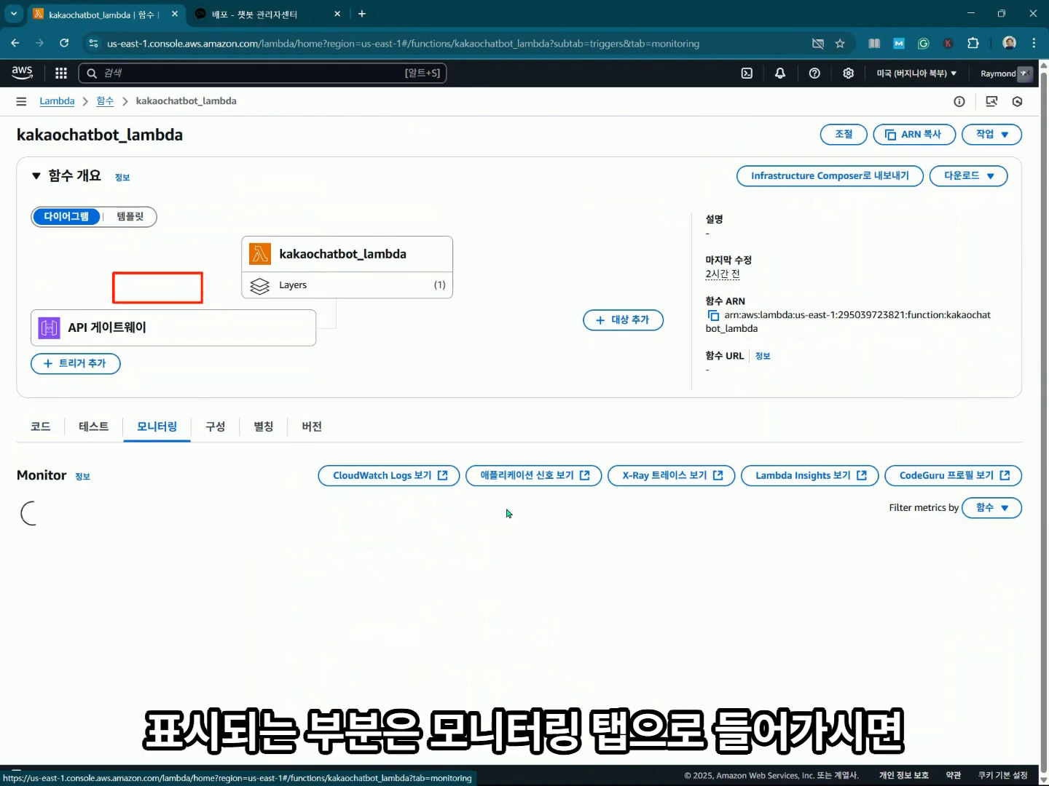
scroll(875, 490, "down", 2)
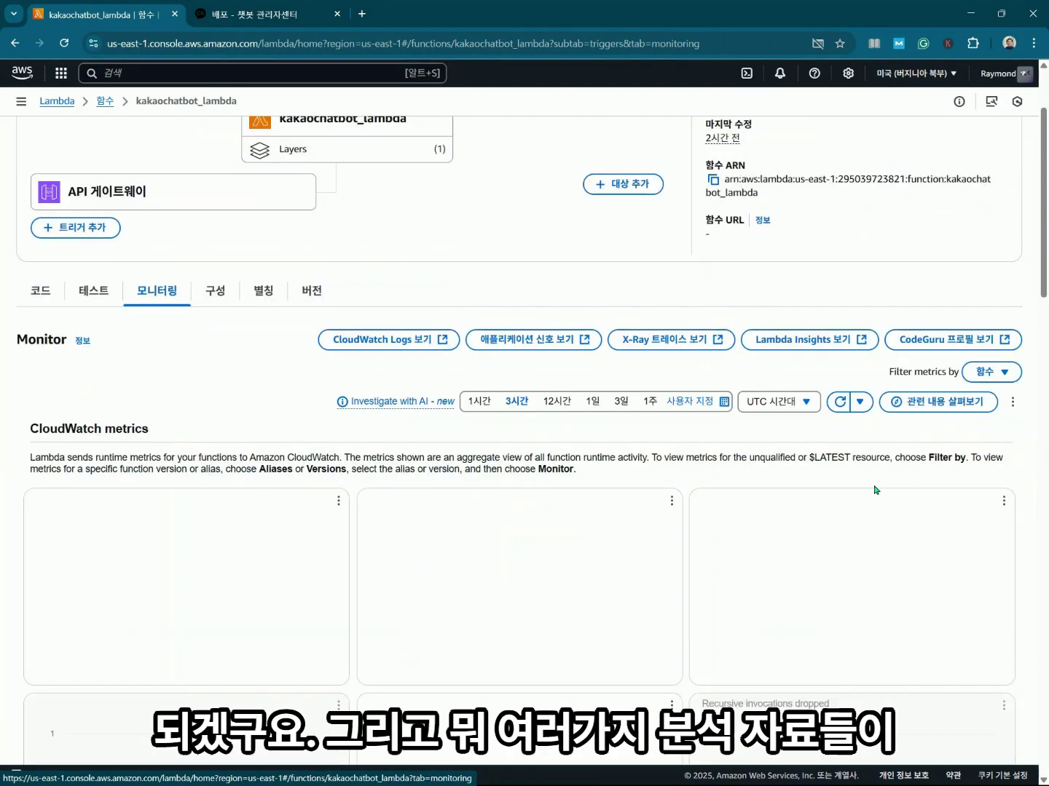
scroll(876, 490, "down", 3)
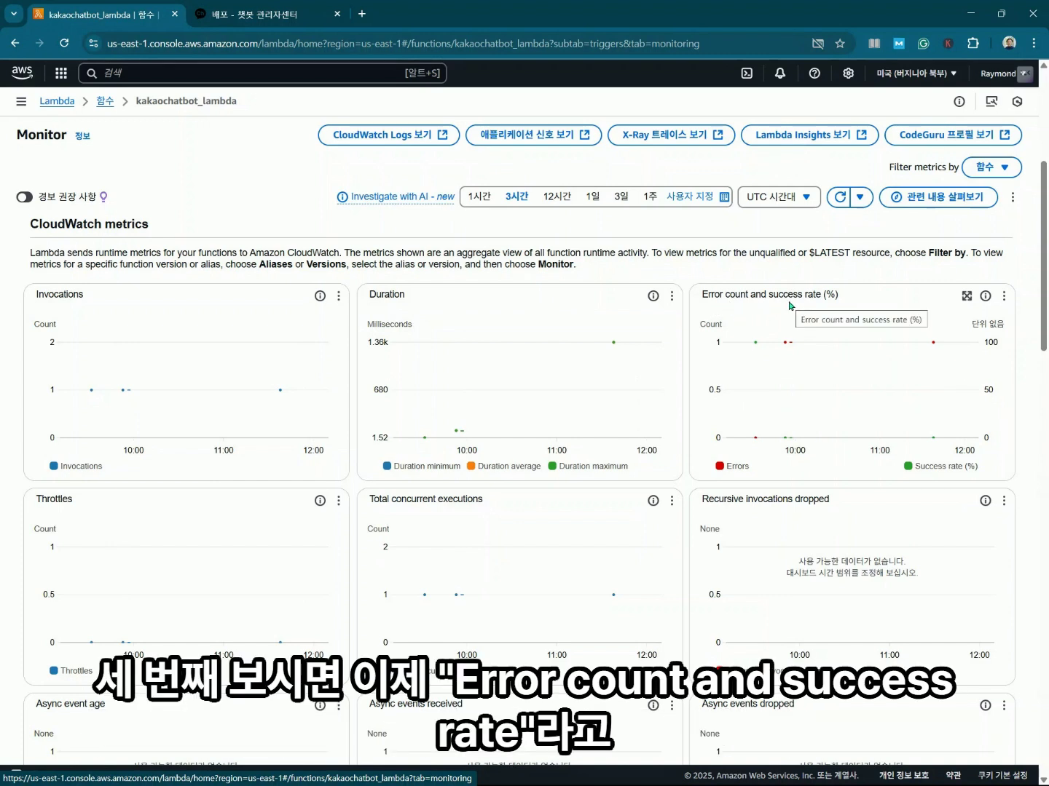
left_click(932, 342)
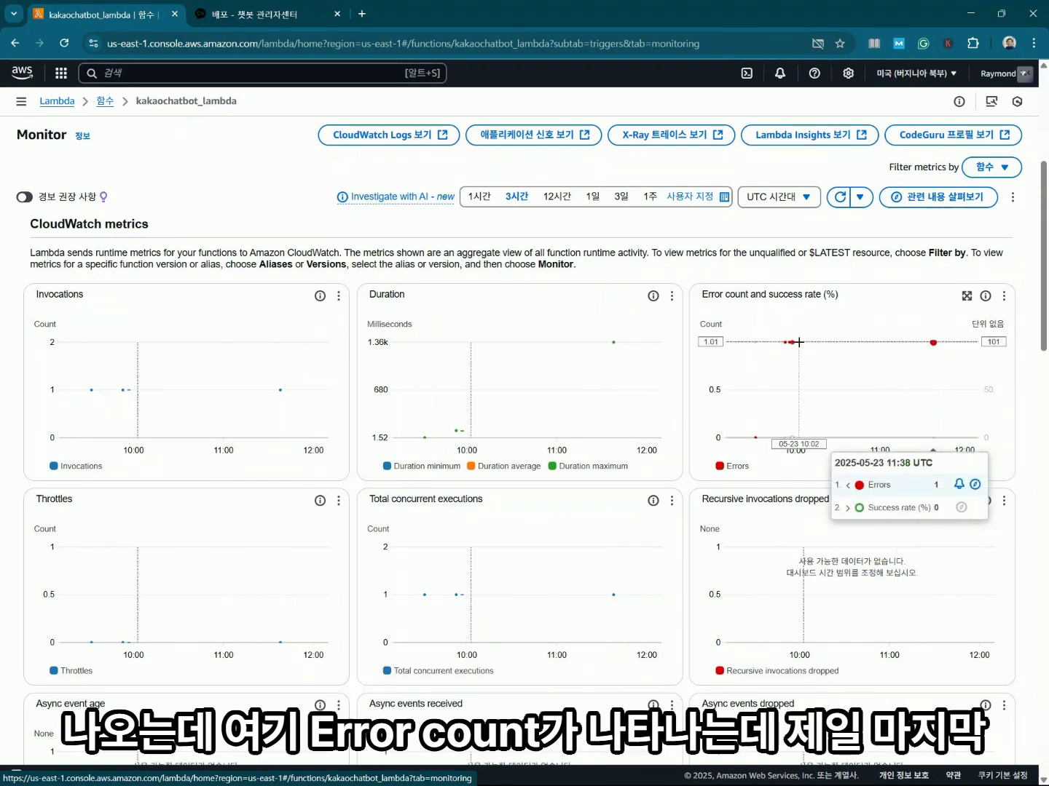
left_click(932, 344)
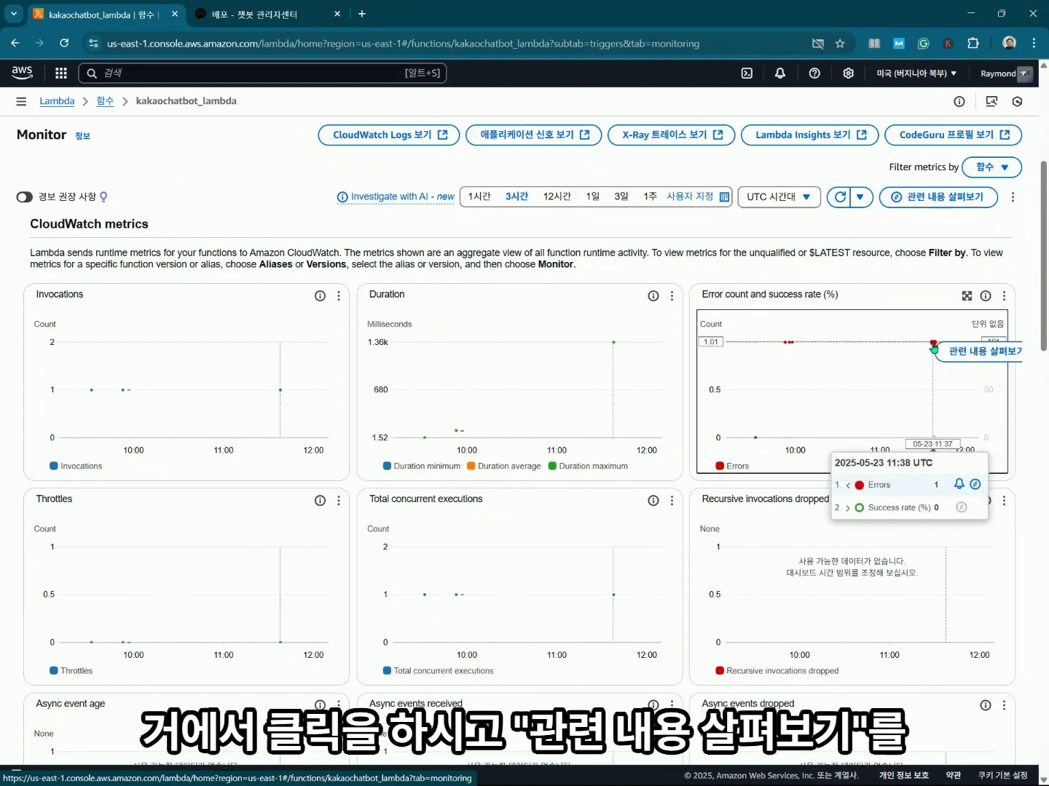
Explore the error's related logs: TypeError patterns and log group /aws/lambda/kakaochatbot_lambda.
left_click(978, 353)
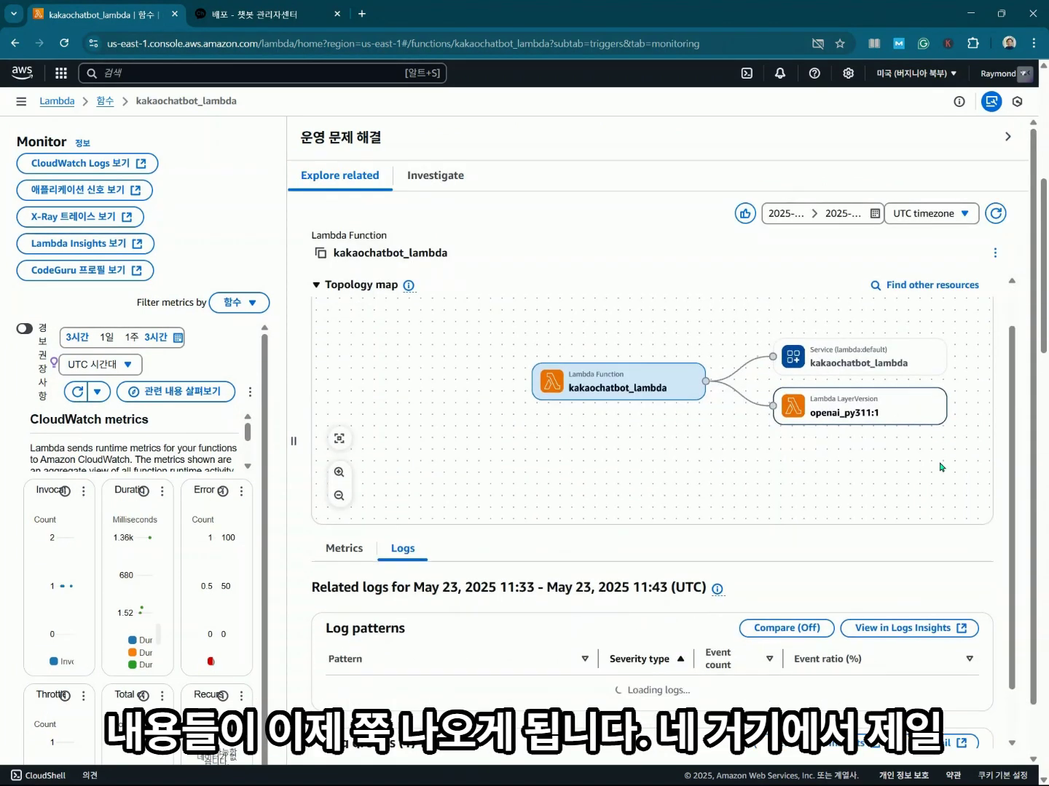
scroll(939, 464, "down", 2)
scroll(939, 466, "down", 2)
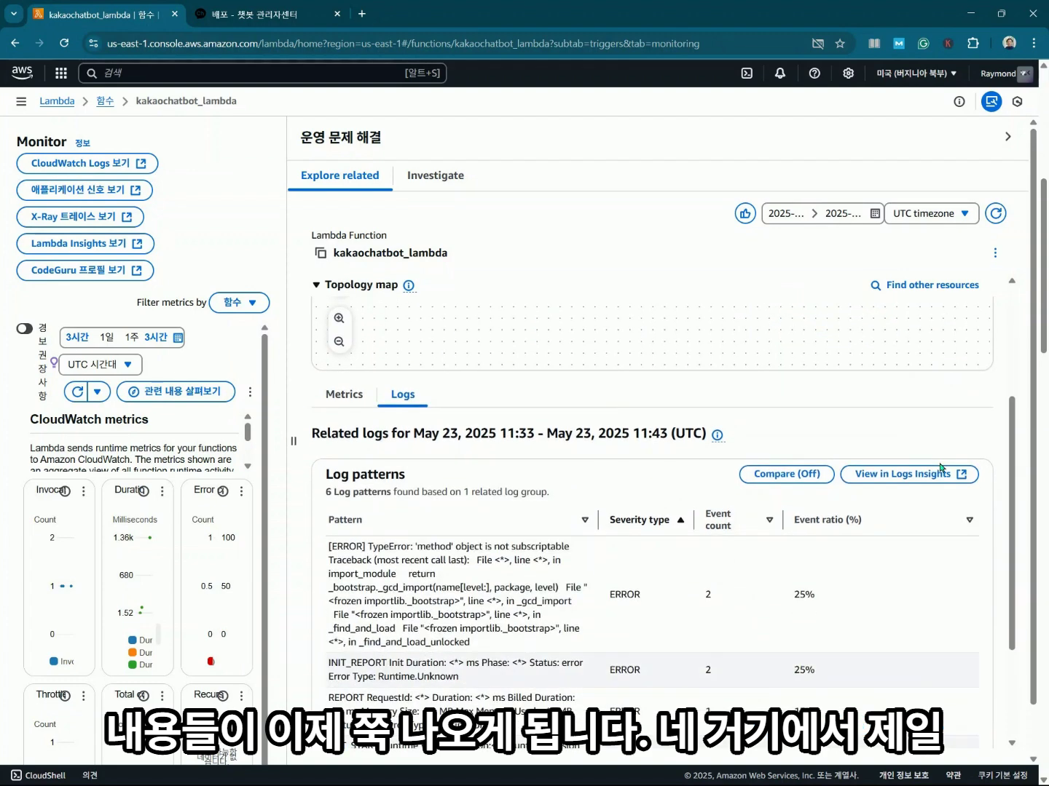
scroll(941, 467, "down", 2)
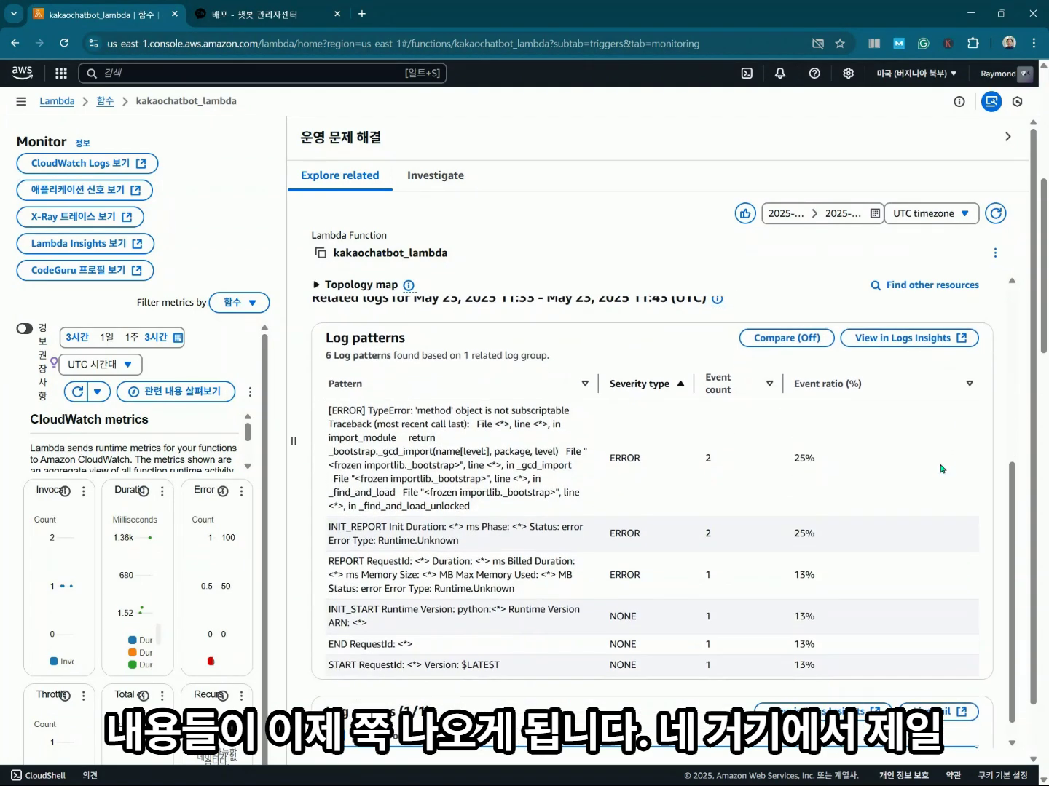
scroll(941, 468, "down", 1)
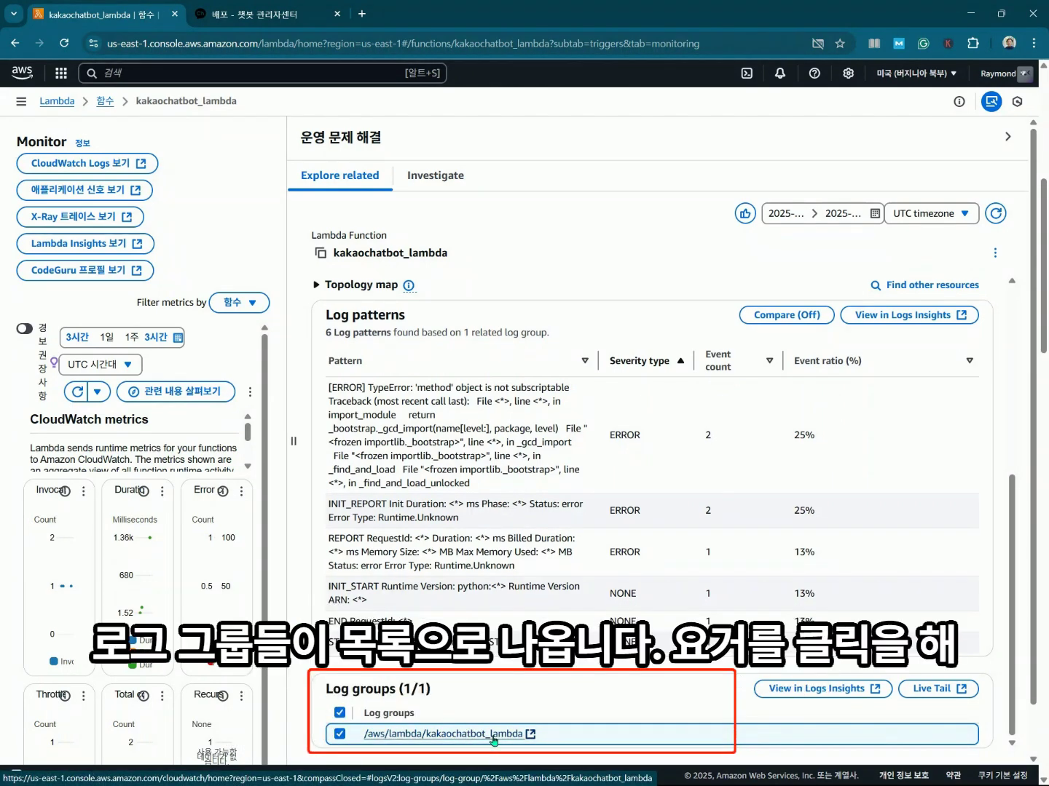
Open log group /aws/lambda/kakaochatbot_lambda in CloudWatch to list its five log streams.
left_click(493, 738)
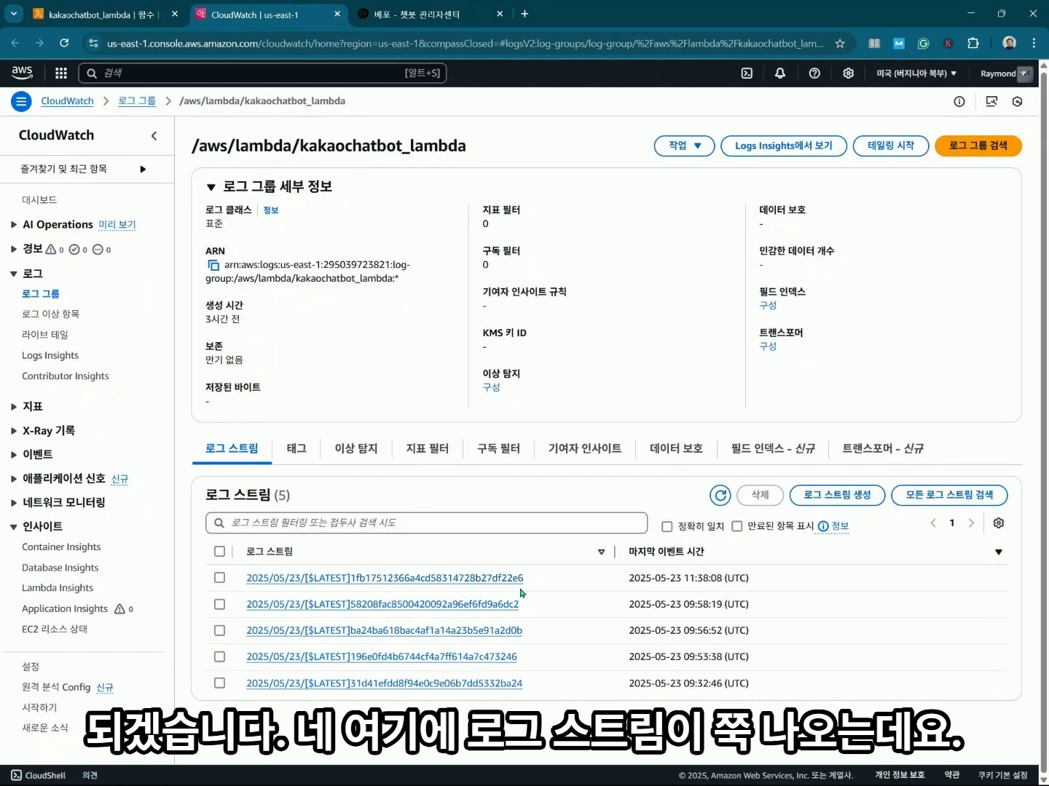
Open the newest log stream and expand the TypeError traceback at line 11's os.environ.get["OPENAI_API"].
left_click(474, 580)
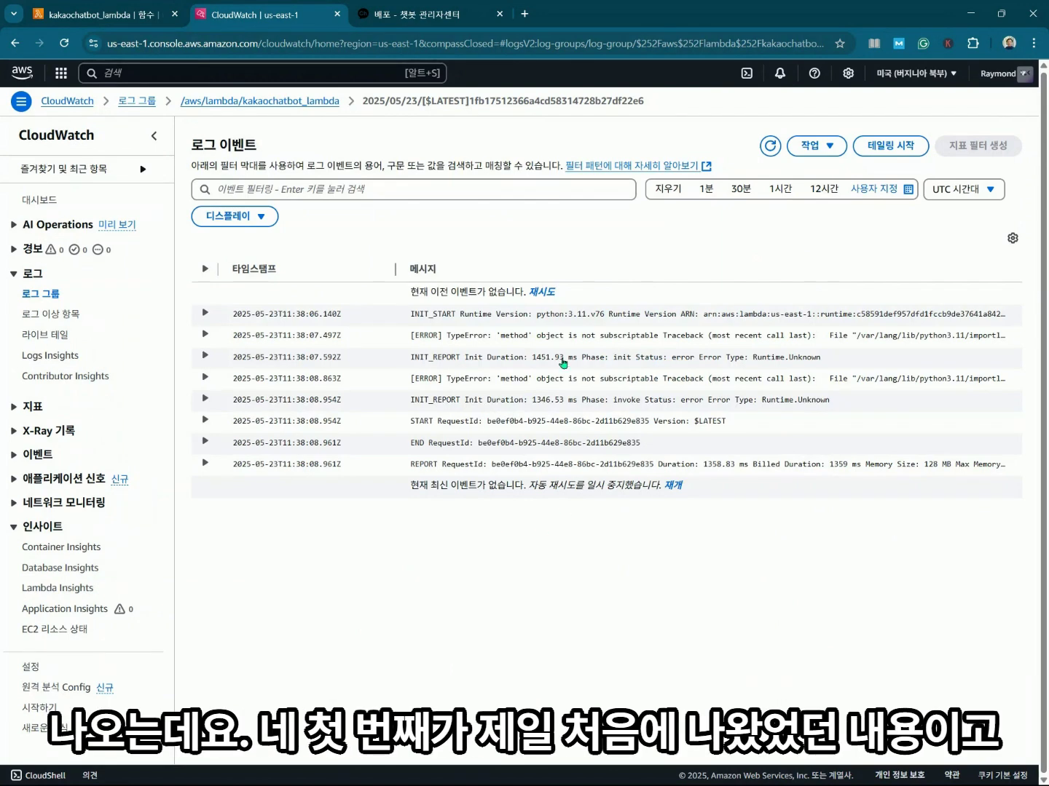
left_click(207, 318)
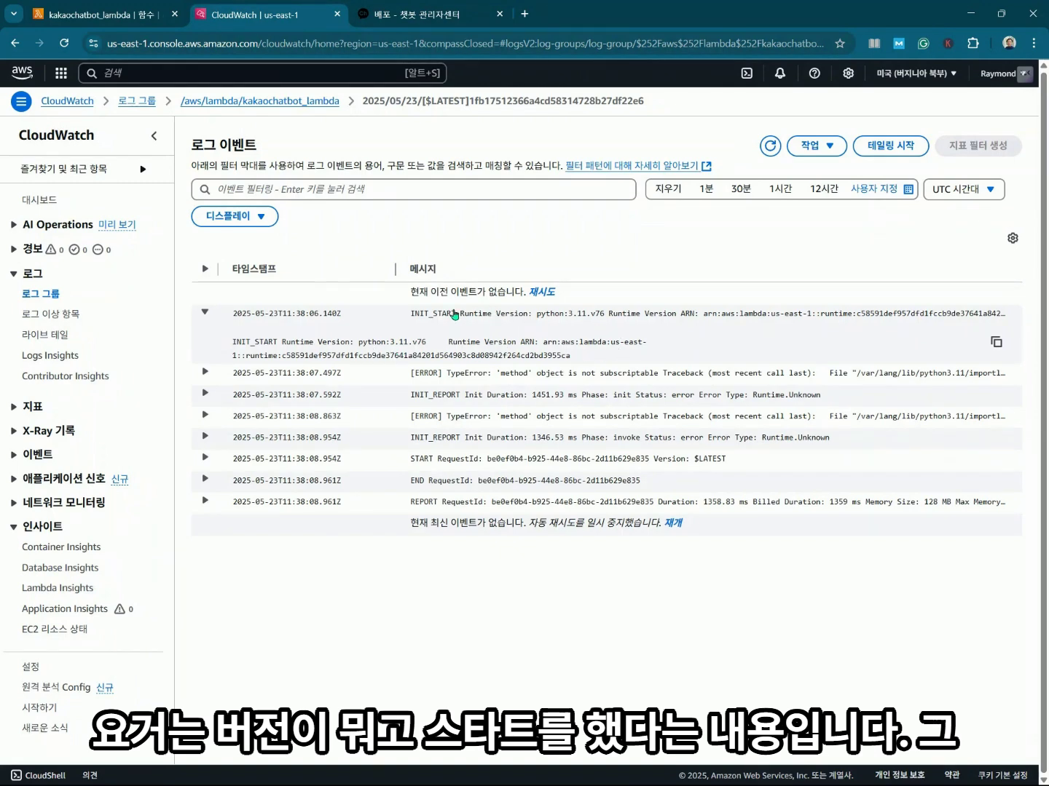
left_click(206, 317)
left_click(206, 337)
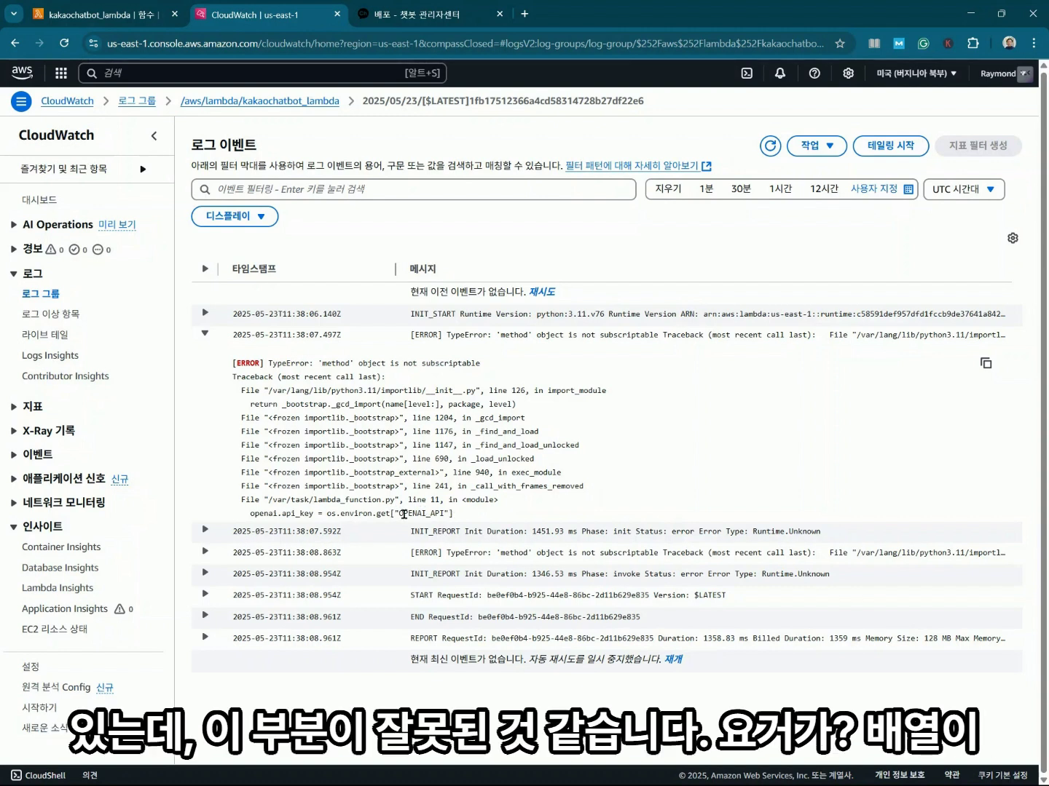
left_click_drag(391, 514, 465, 520)
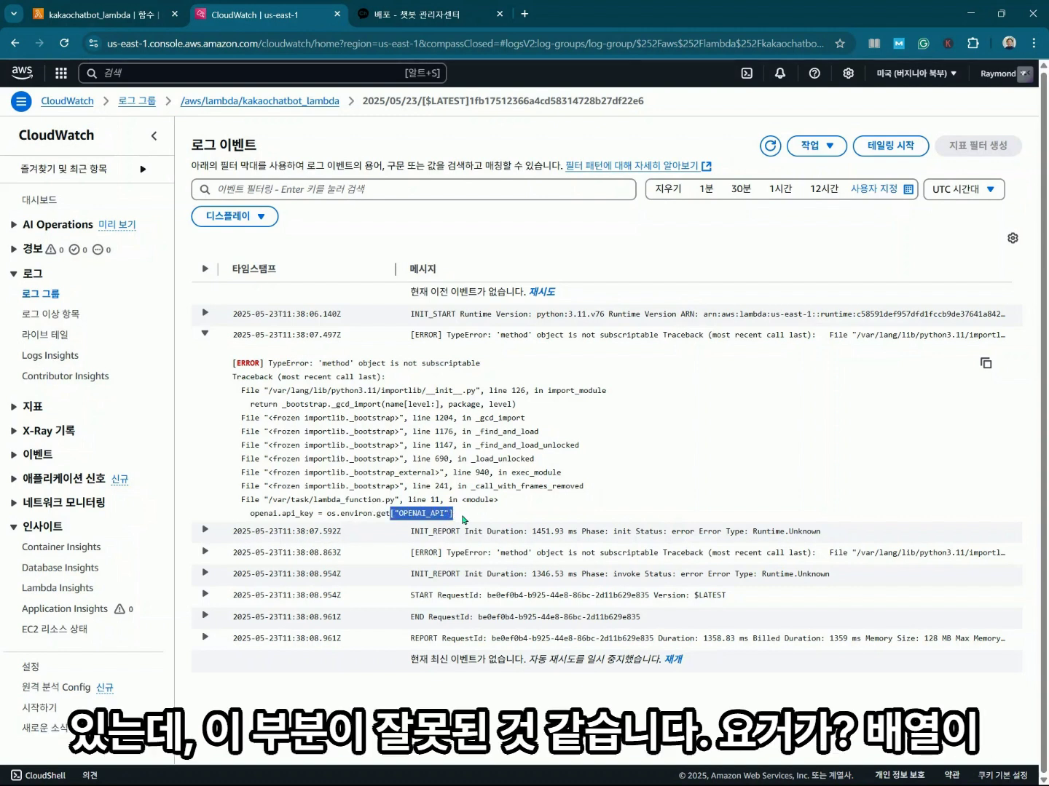
left_click(464, 521)
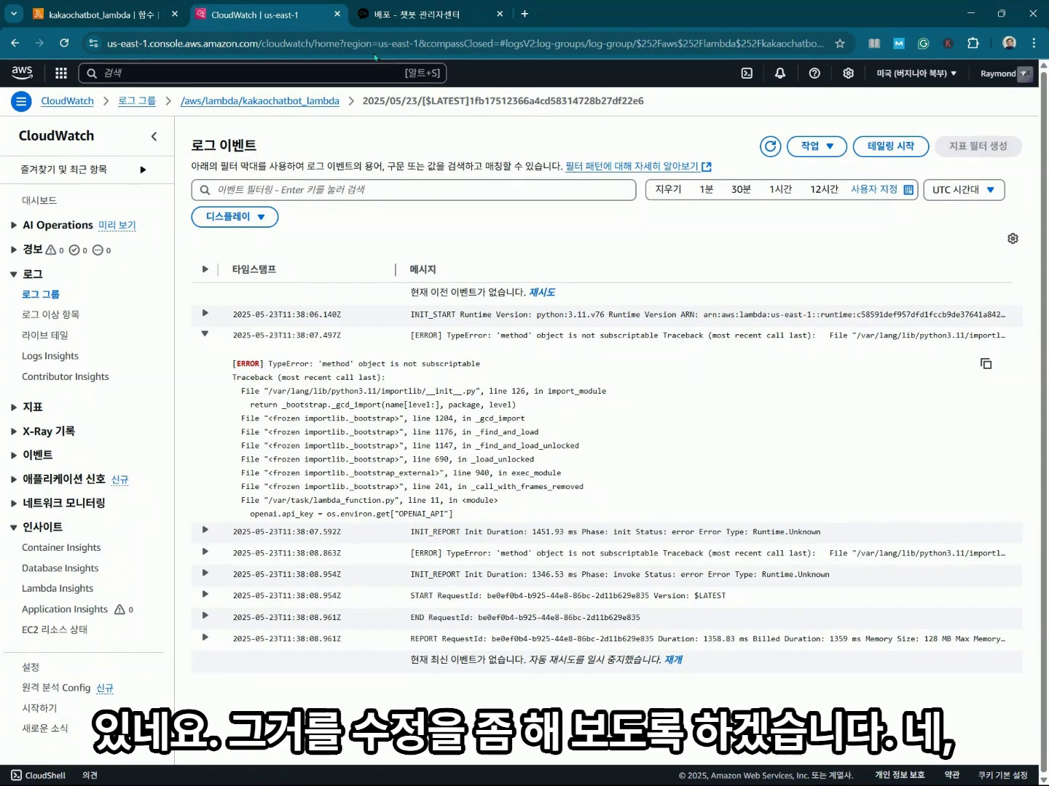
Return to kakaochatbot_lambda's code editor, closing the troubleshooting details panel.
left_click(115, 14)
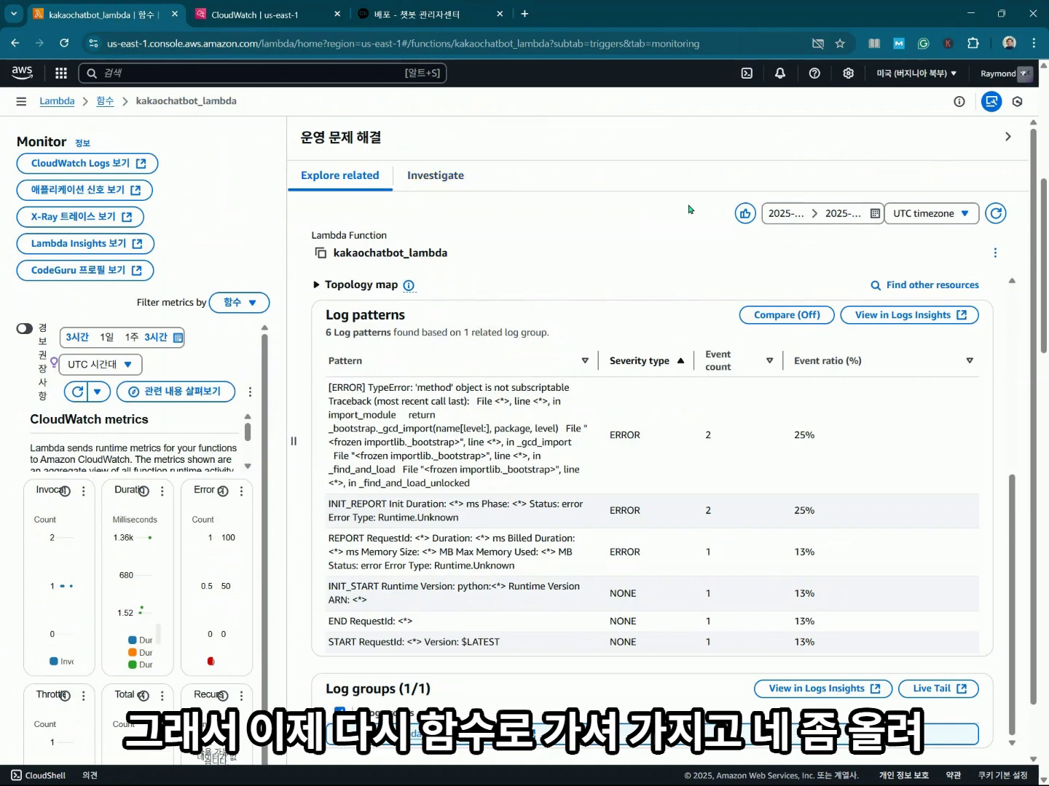
left_click(1006, 139)
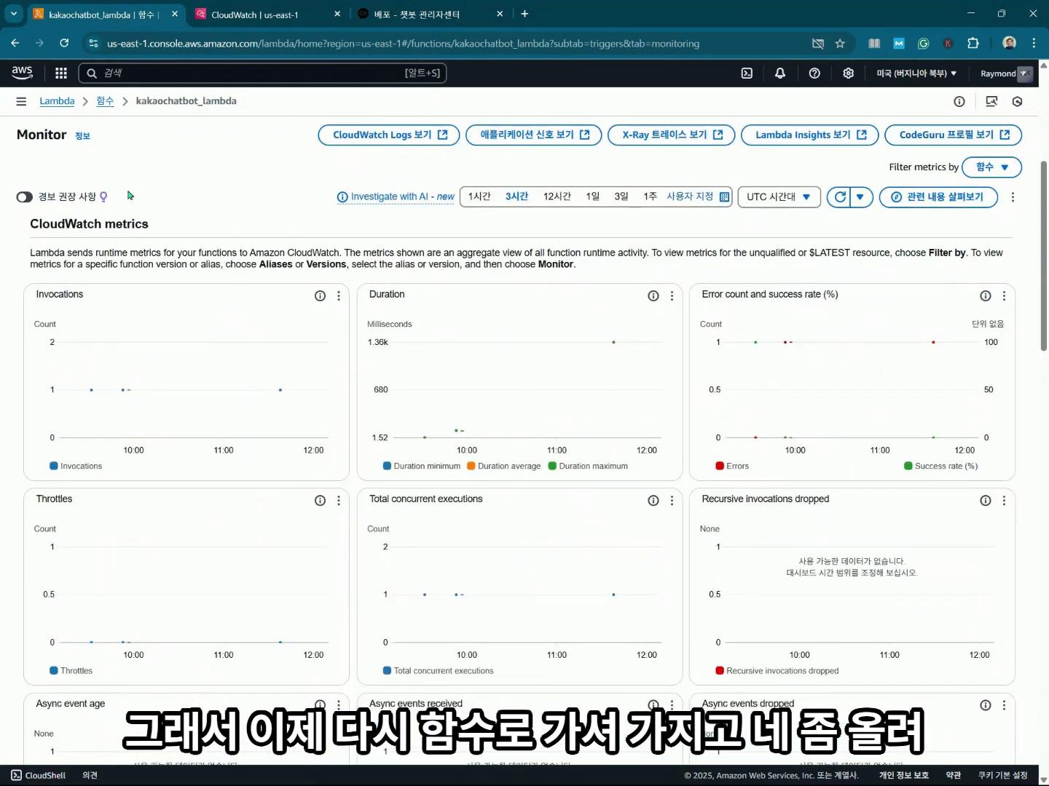
scroll(177, 208, "up", 5)
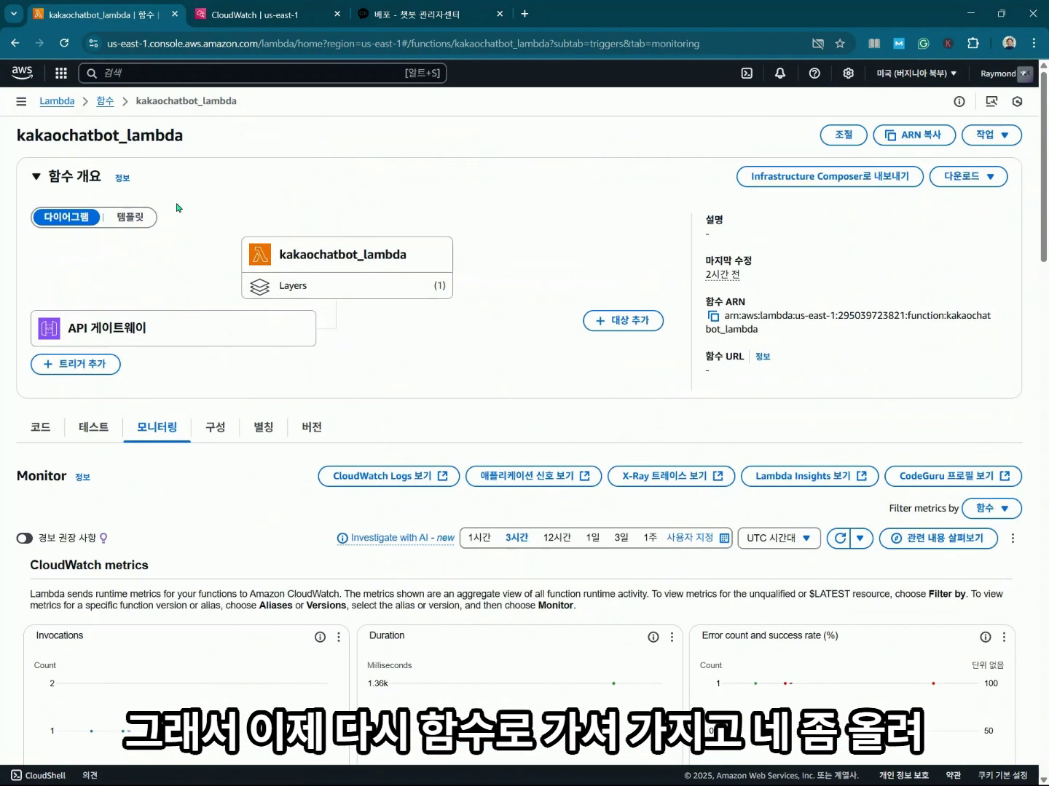
left_click(35, 430)
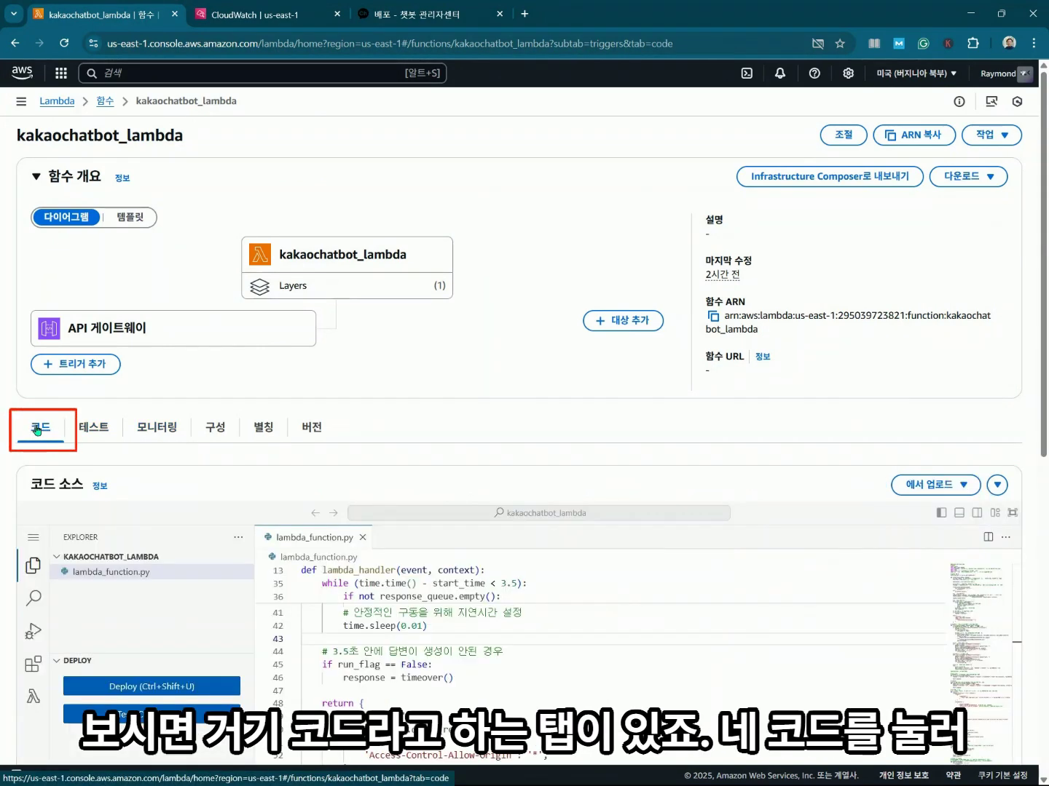
scroll(690, 493, "down", 5)
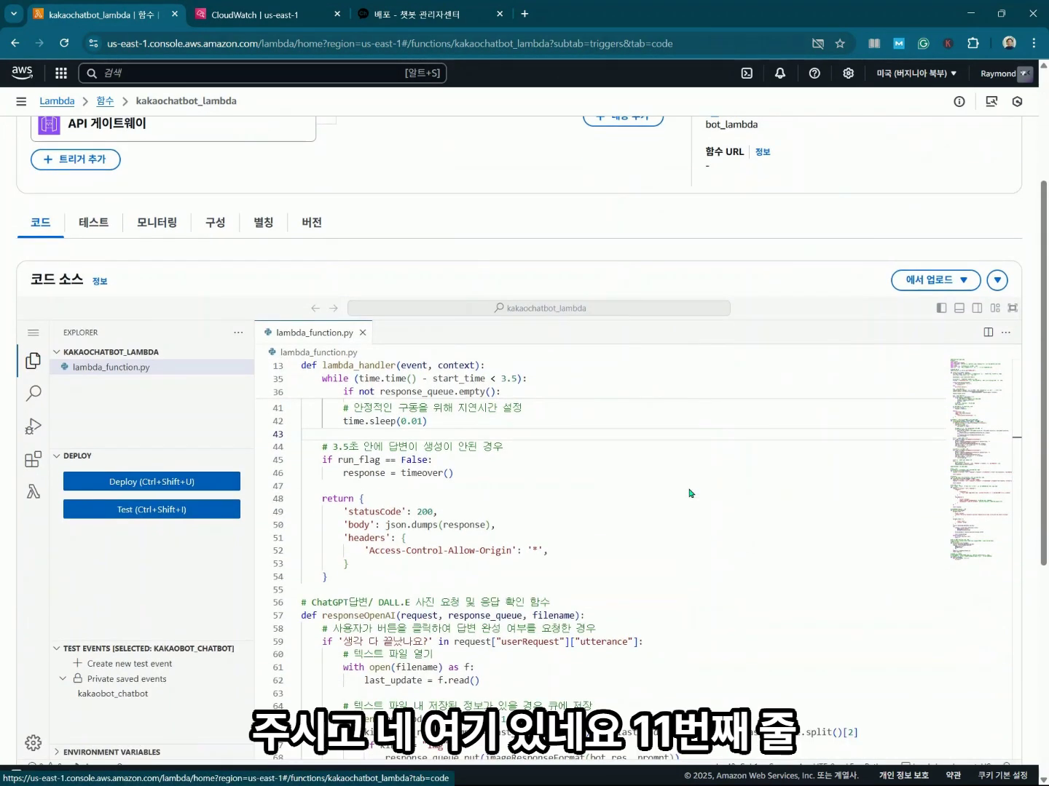
scroll(508, 530, "up", 10)
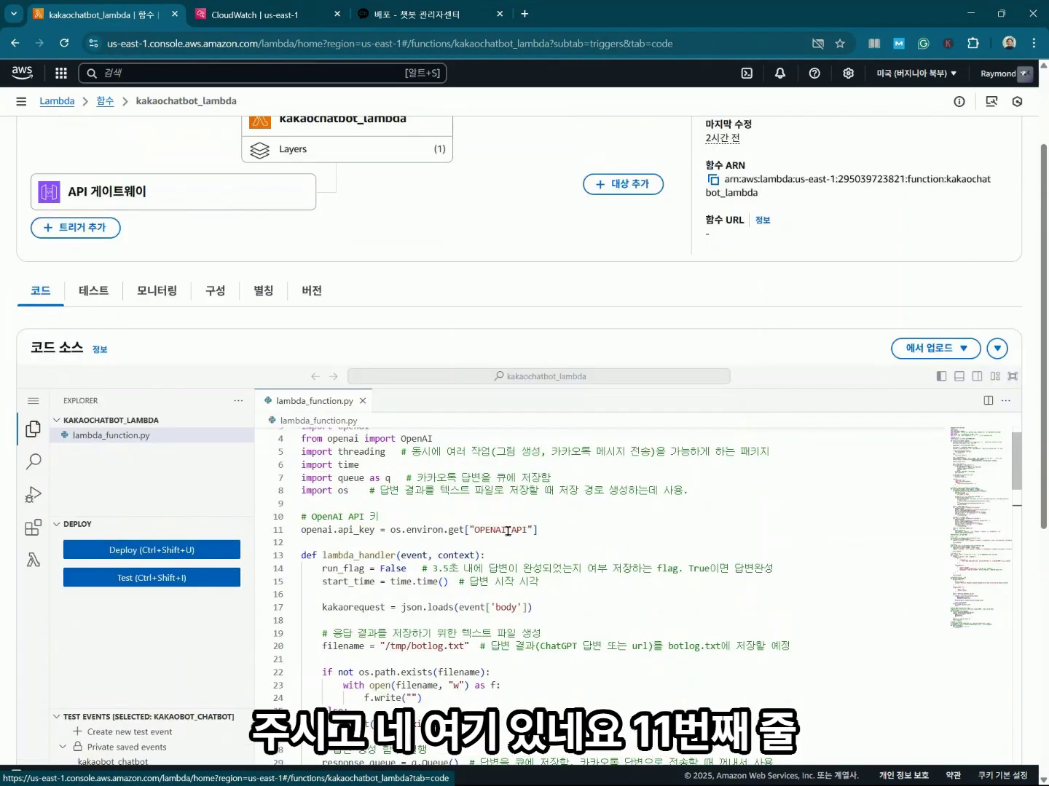
Change line 11 to os.environ.get("OPENAI_API") using parentheses instead of square brackets.
left_click(469, 530)
key("BackSpace")
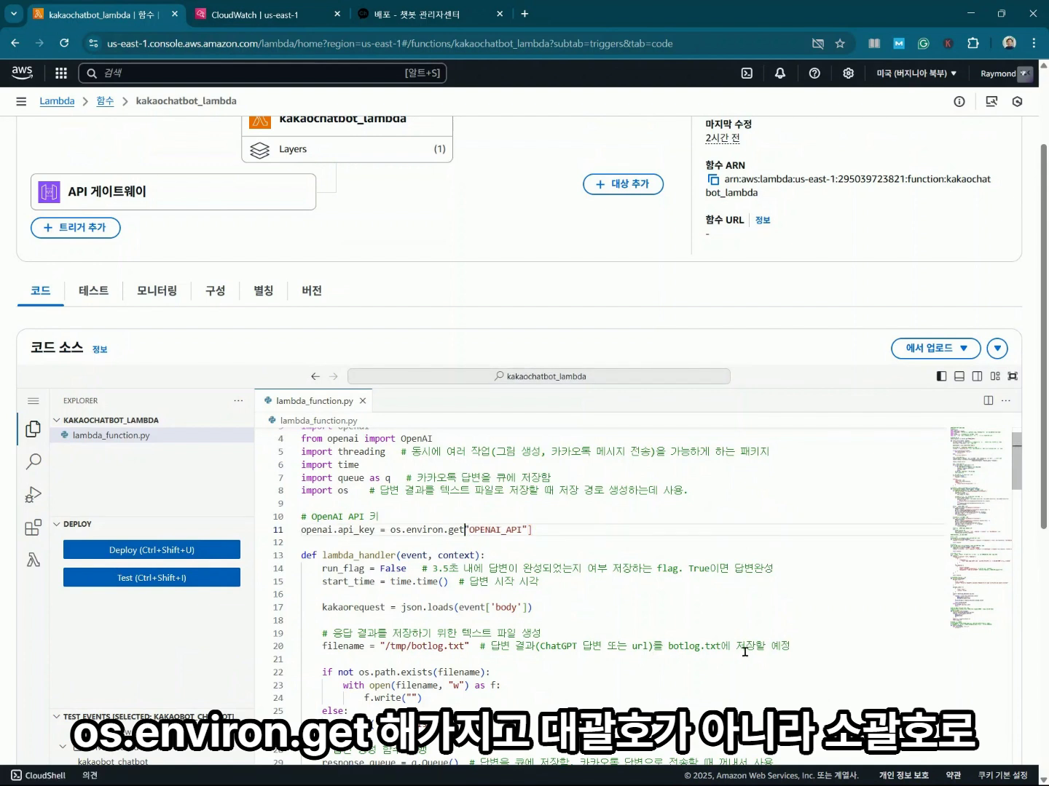
type("(")
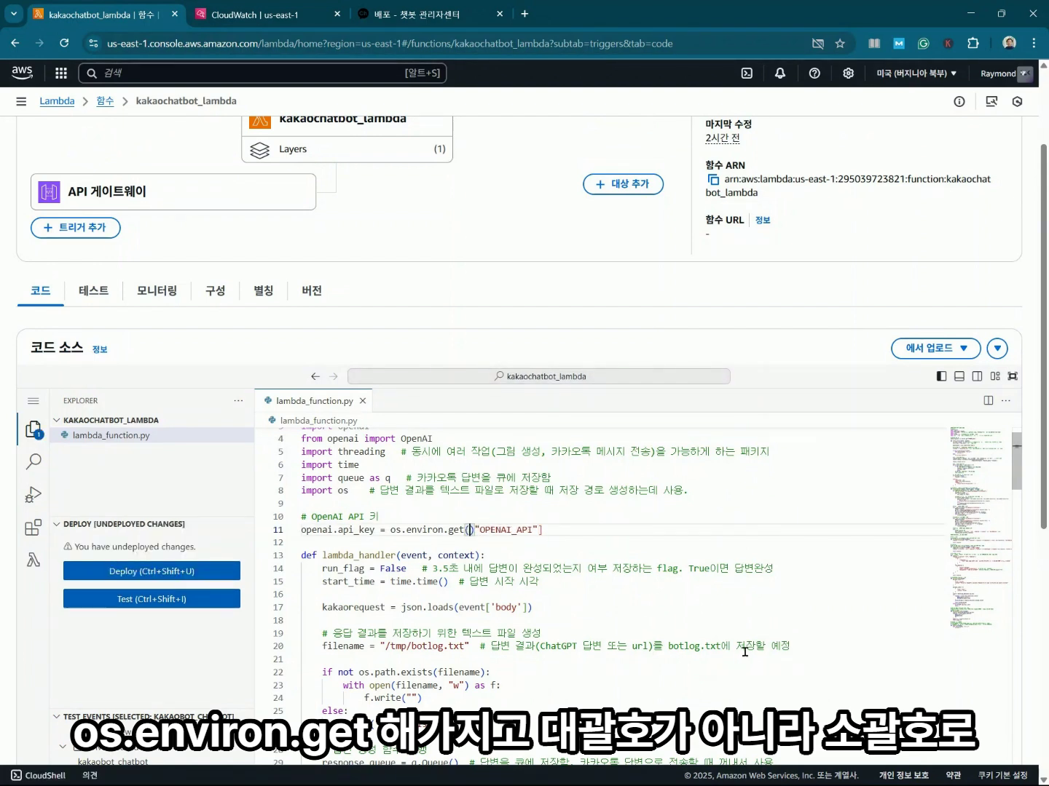
key("Delete")
key("End")
key("BackSpace")
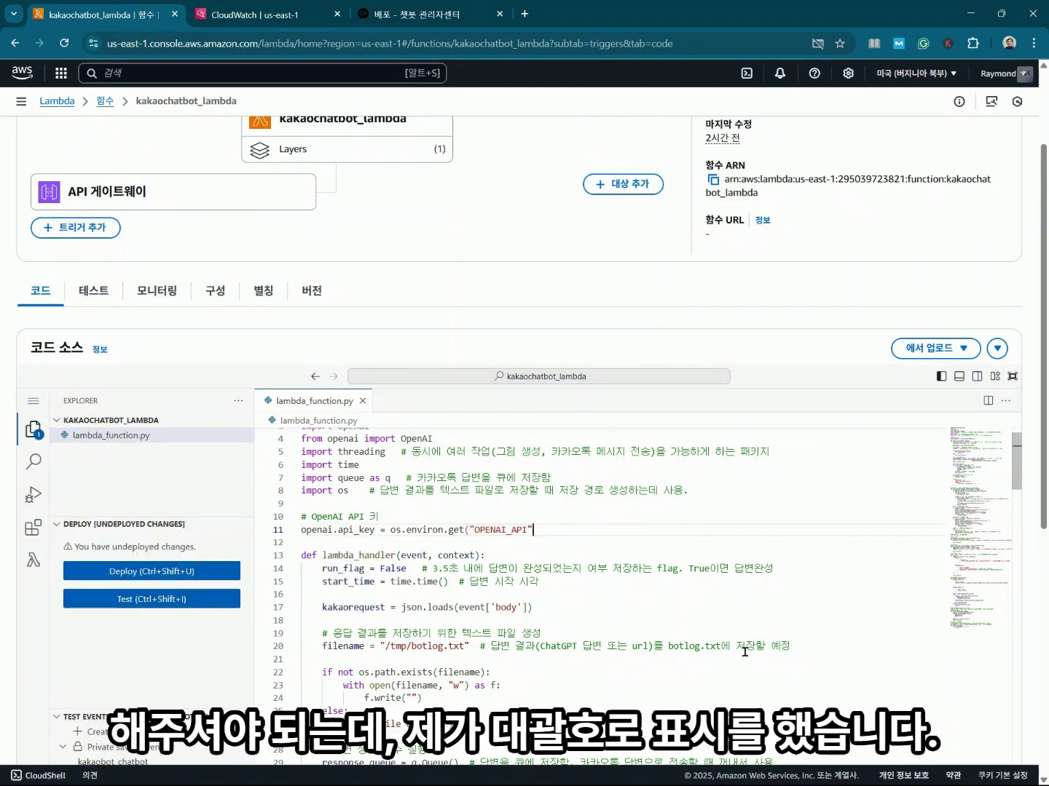
type(")")
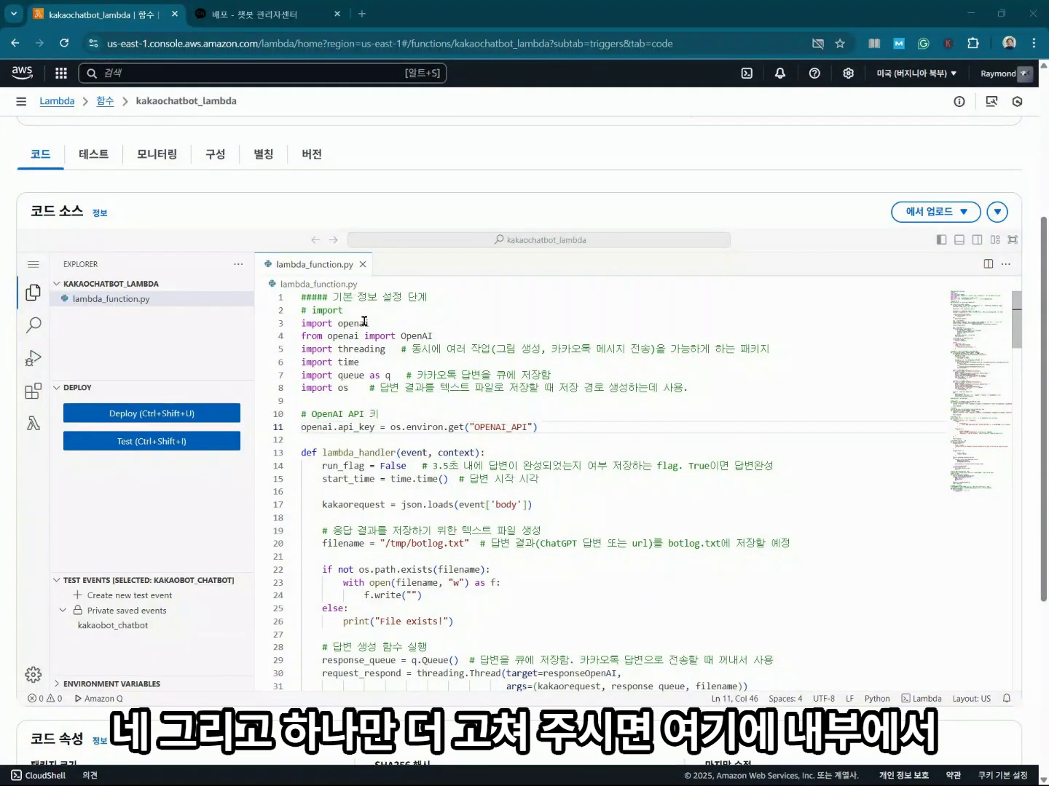
Add 'import json' below the # import comment and deploy the function.
left_click(309, 309)
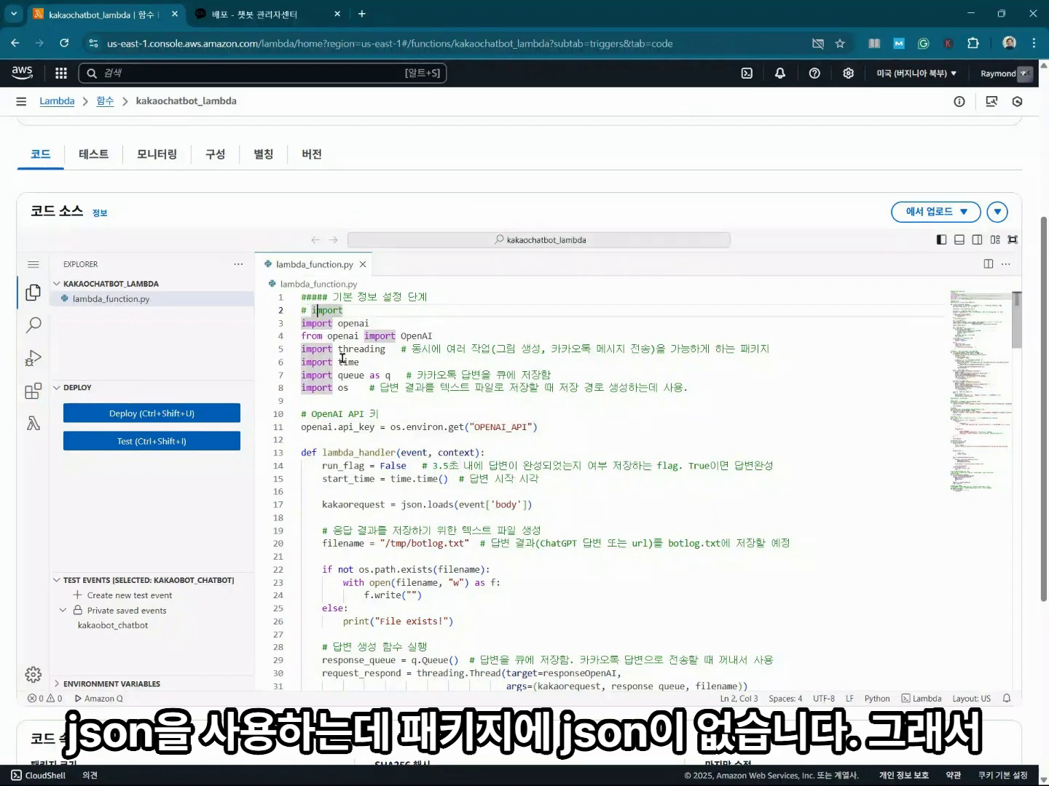
key("Return")
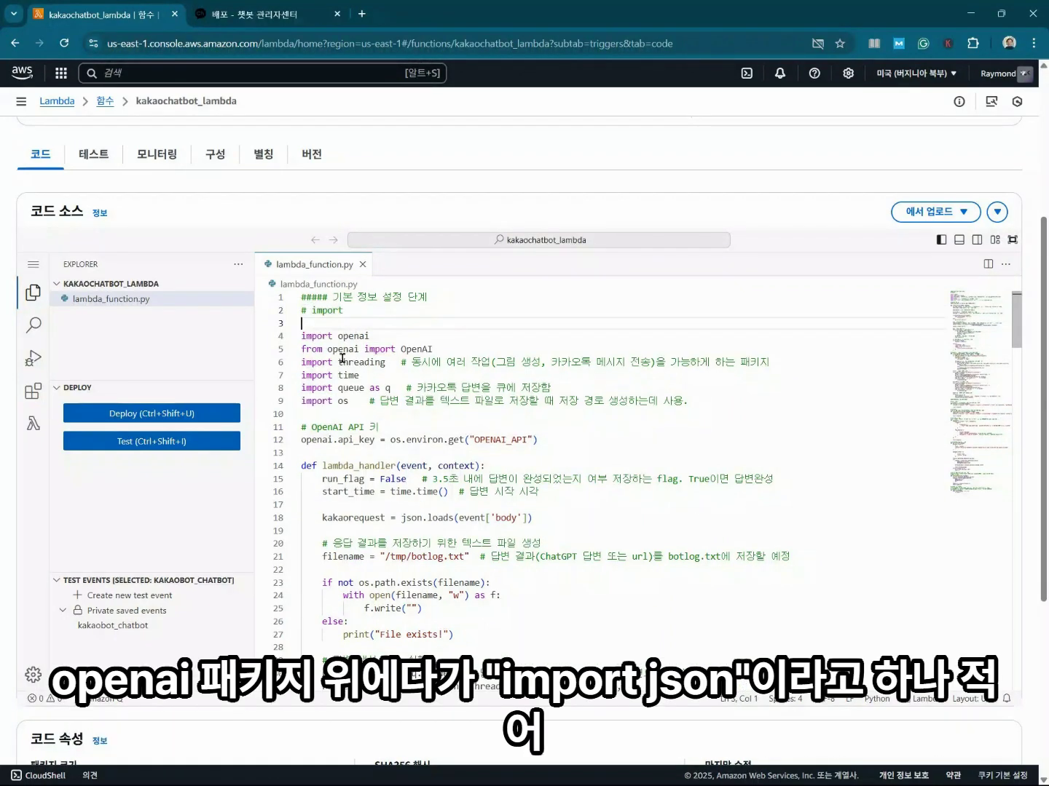
type("import json")
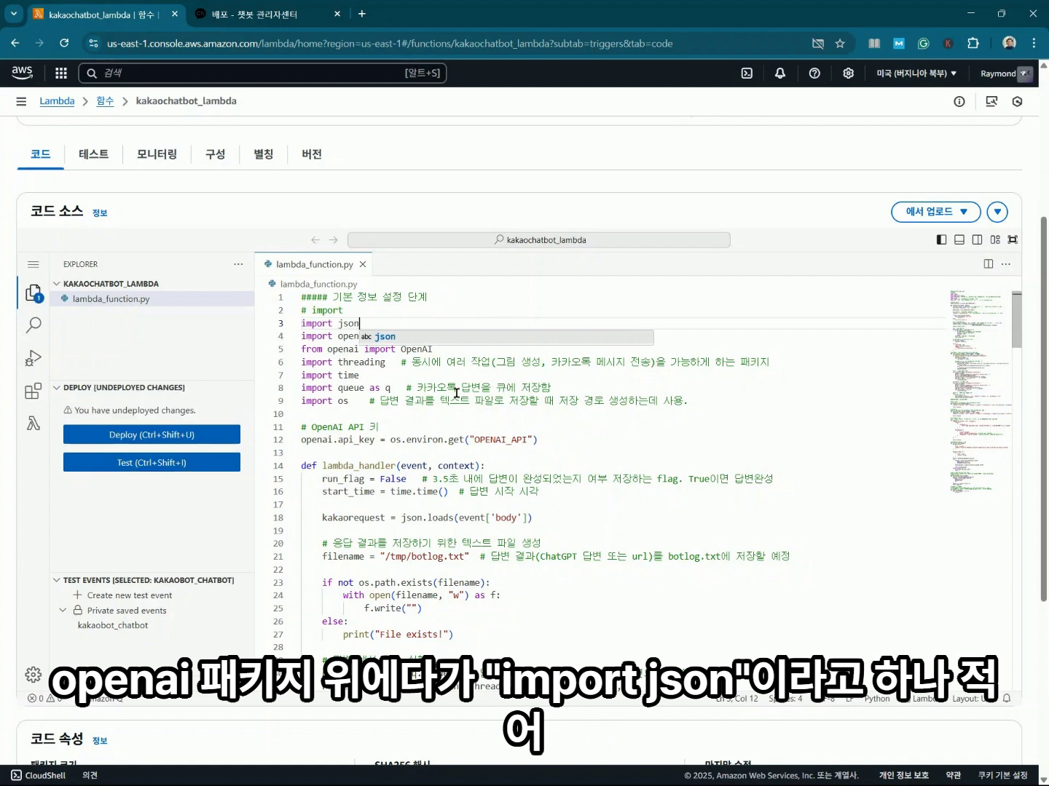
left_click(471, 378)
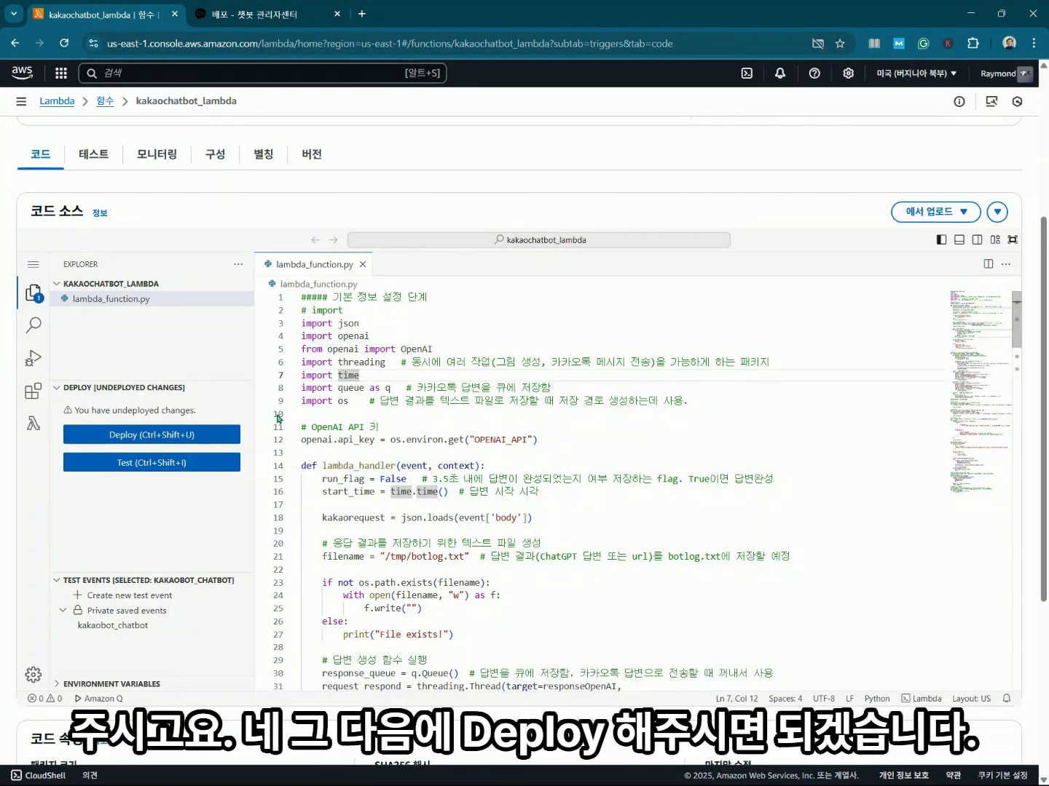
left_click(201, 436)
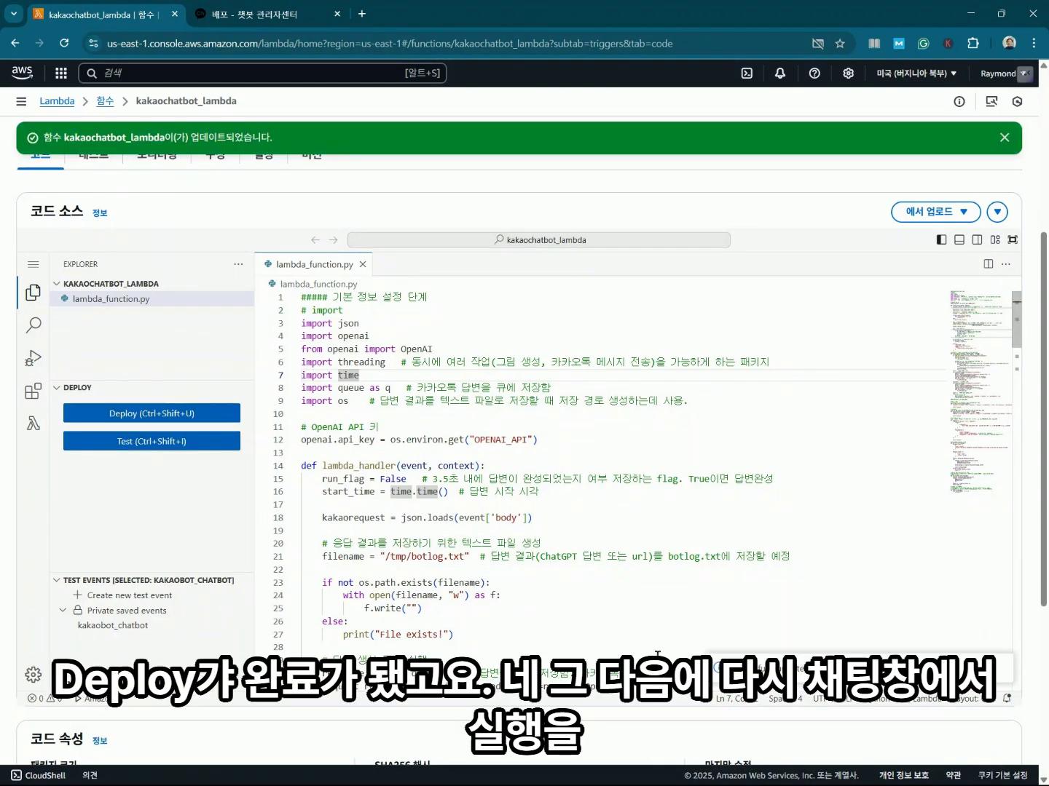
Resend the earlier '/ask 지구의 둘레 길이를 알려줘.' question to the chatbot.
mouse_move(764, 774)
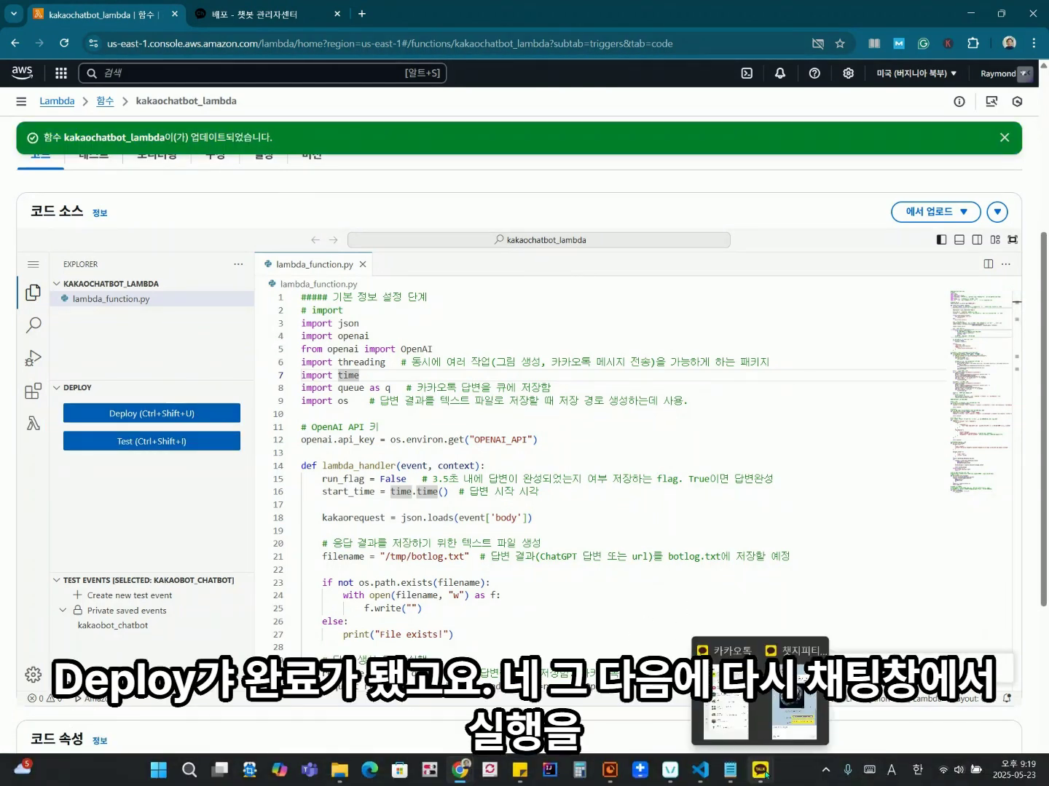
left_click(794, 699)
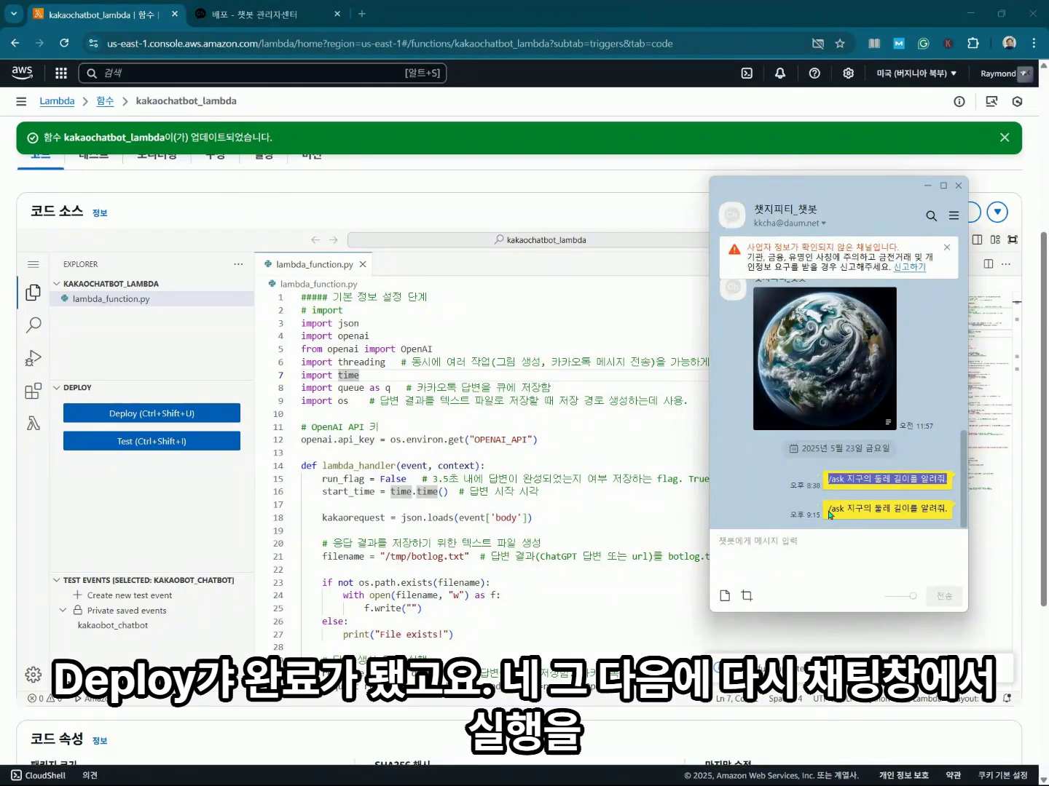
left_click_drag(828, 508, 943, 523)
key("ctrl+c")
left_click(826, 560)
key("ctrl+v")
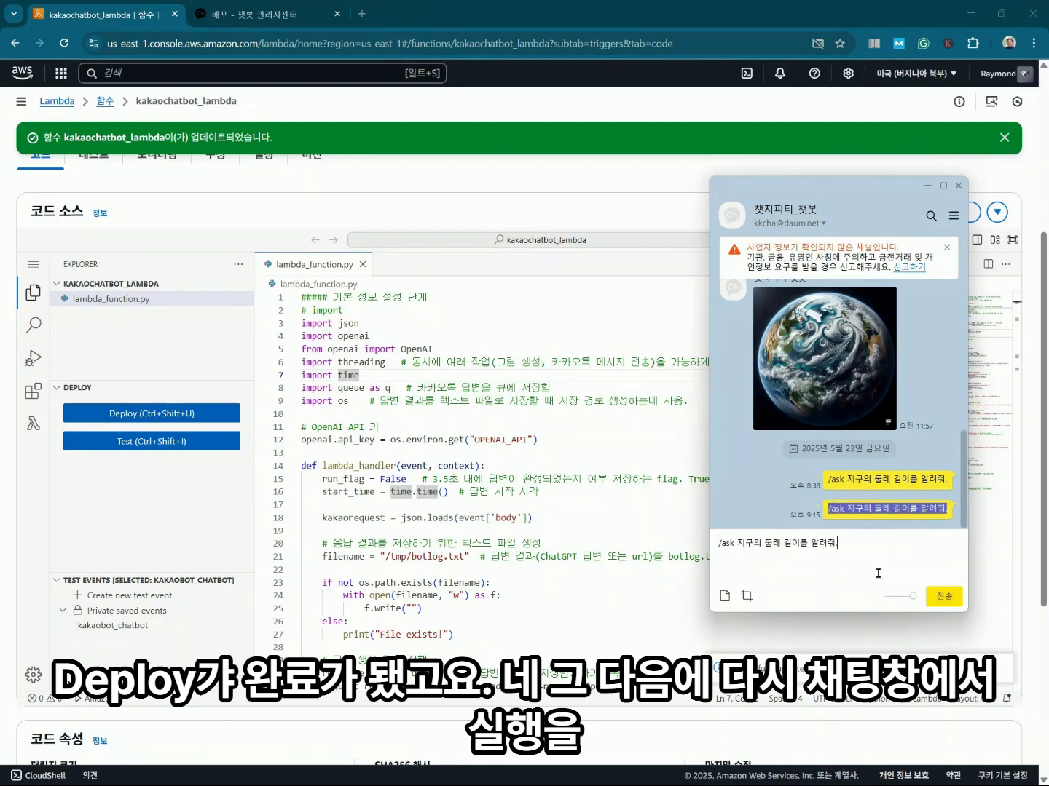
key("Return")
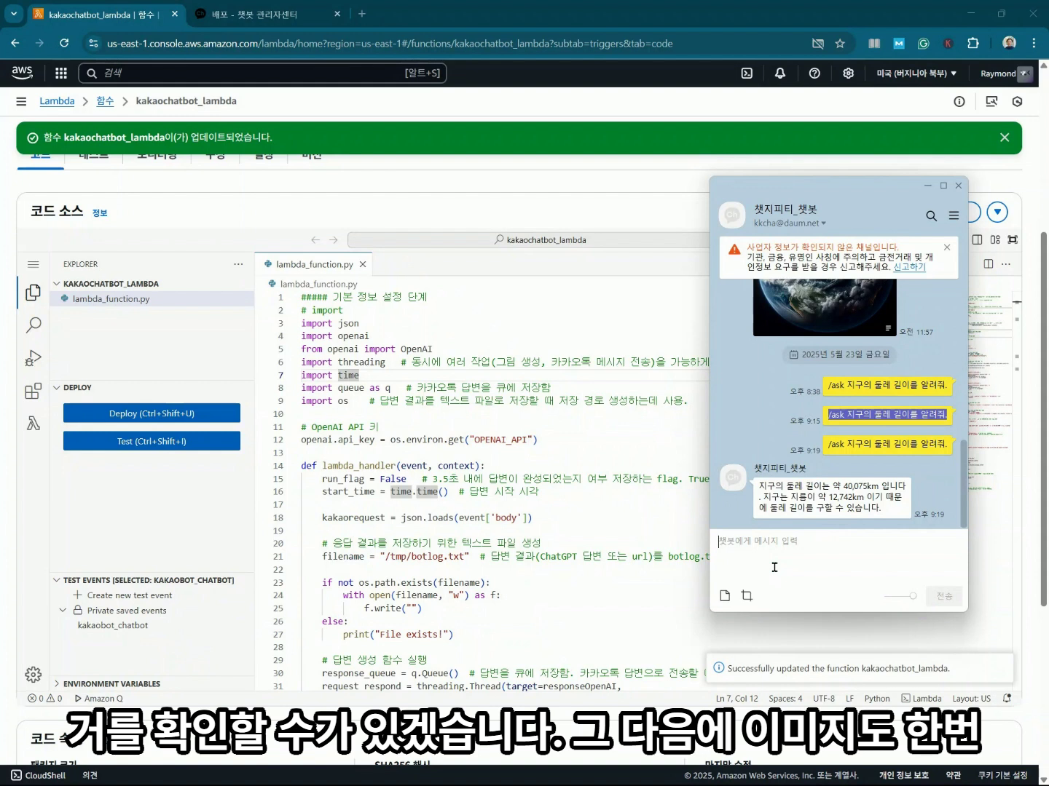
Begin typing the '/img 자동차 지붕위에 앉아 있는' cat image request.
type("/ㅏㅡㅎ")
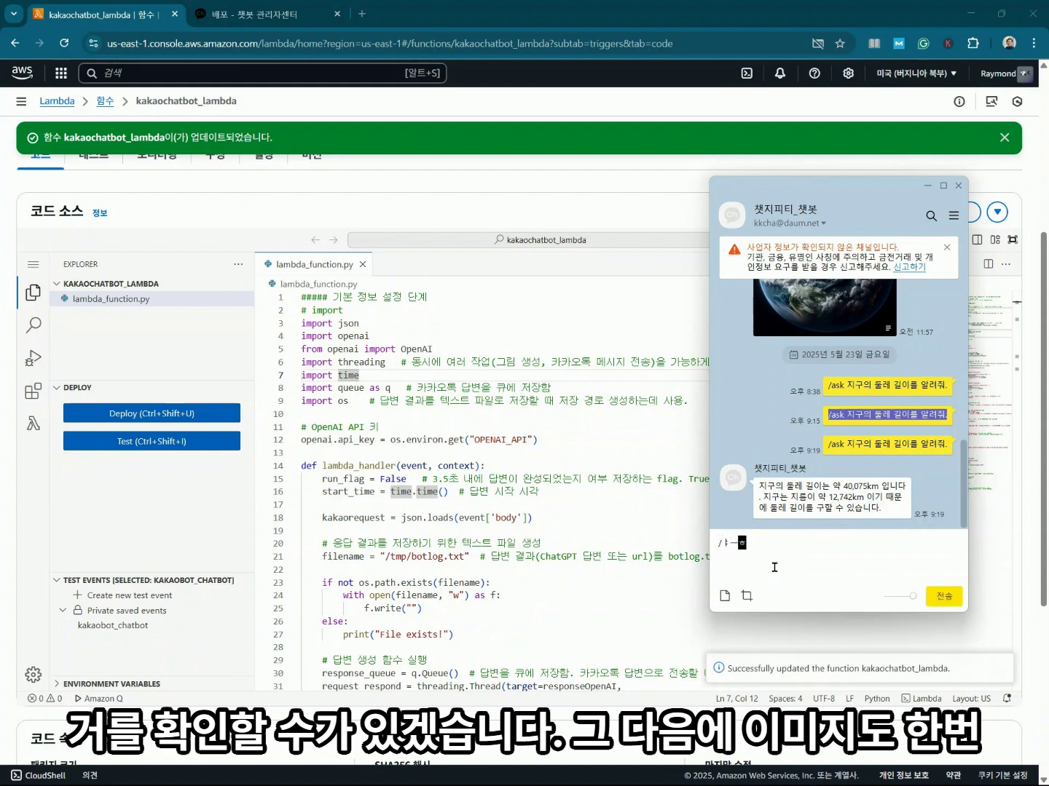
key("BackSpace")
key("BackSpace")
key("BackSpace")
type("i")
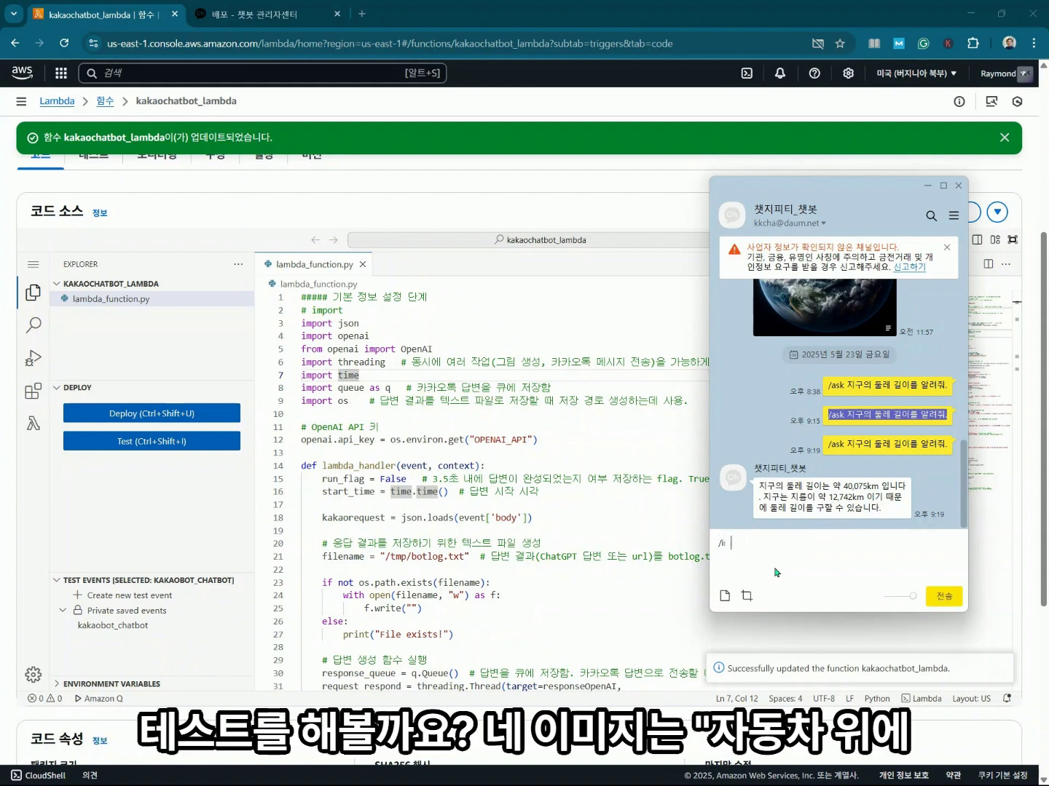
type("mg 자동차 지붕위에 앉아 있는 ㄱㅇ")
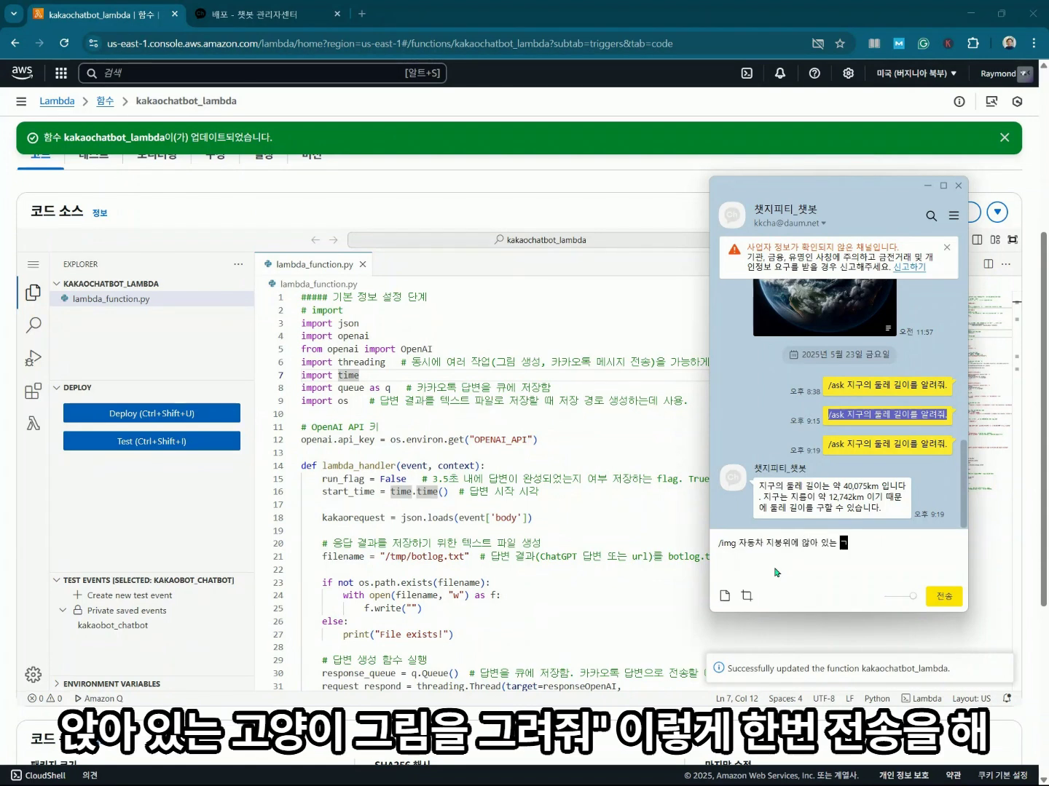
Send '/img 자동차 지붕위에 앉아 있는 고양이 그림을 그려줘.' and pick the '생각 다 끝났나요?' reply.
key("BackSpace")
key("BackSpace")
type("고양이 그림ㅇ을 그려주.")
left_click(940, 598)
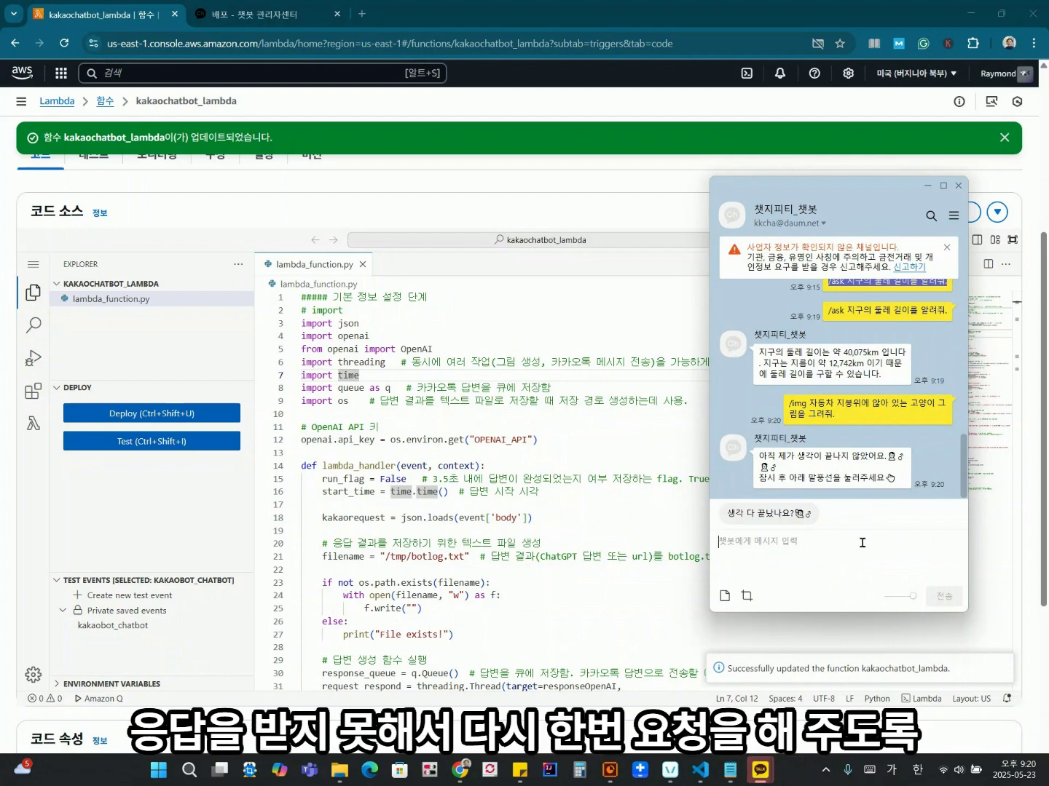
left_click(777, 518)
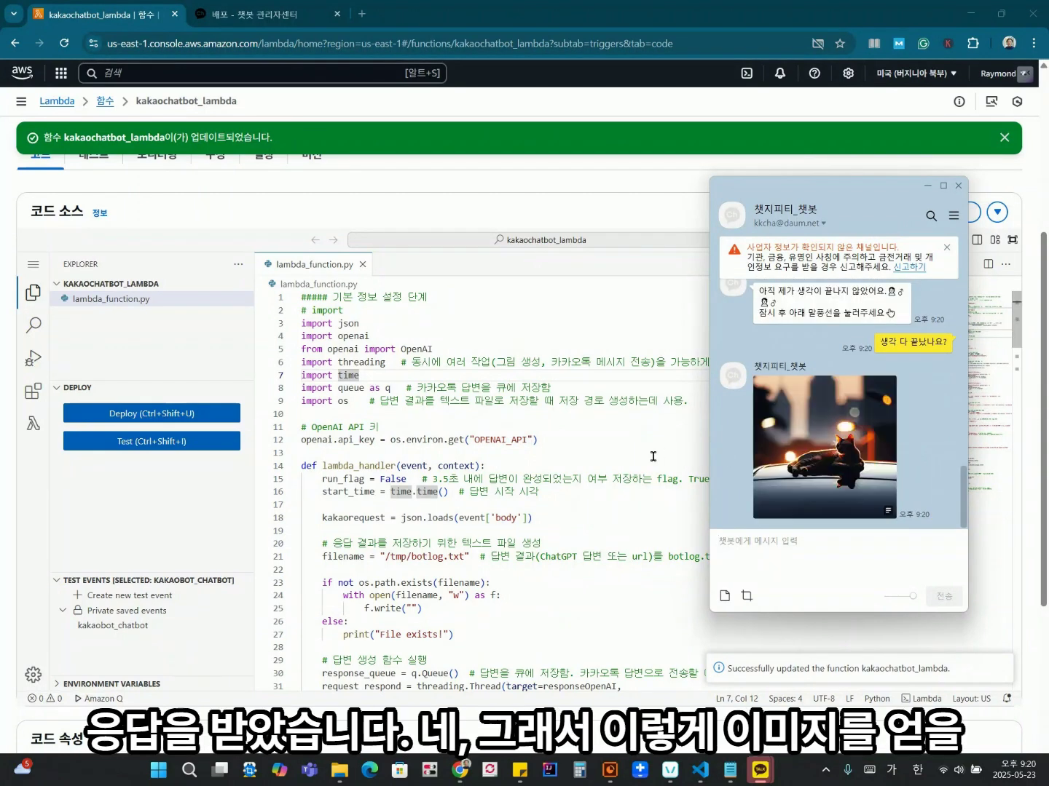
left_click(808, 561)
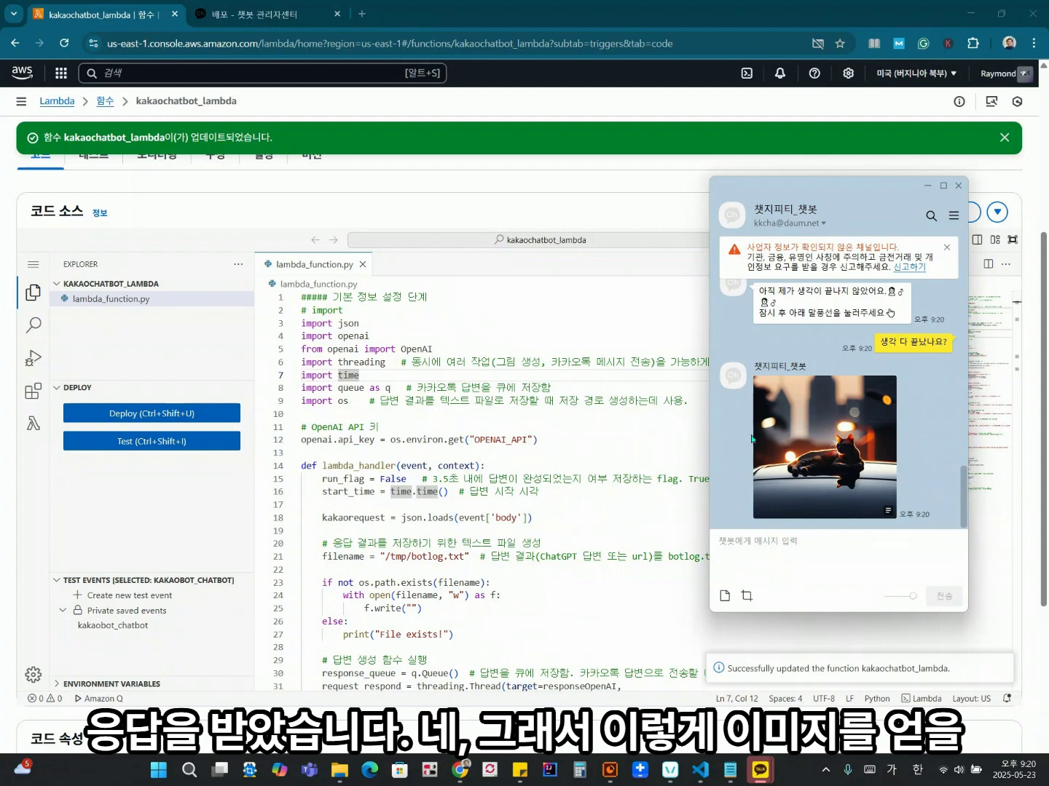